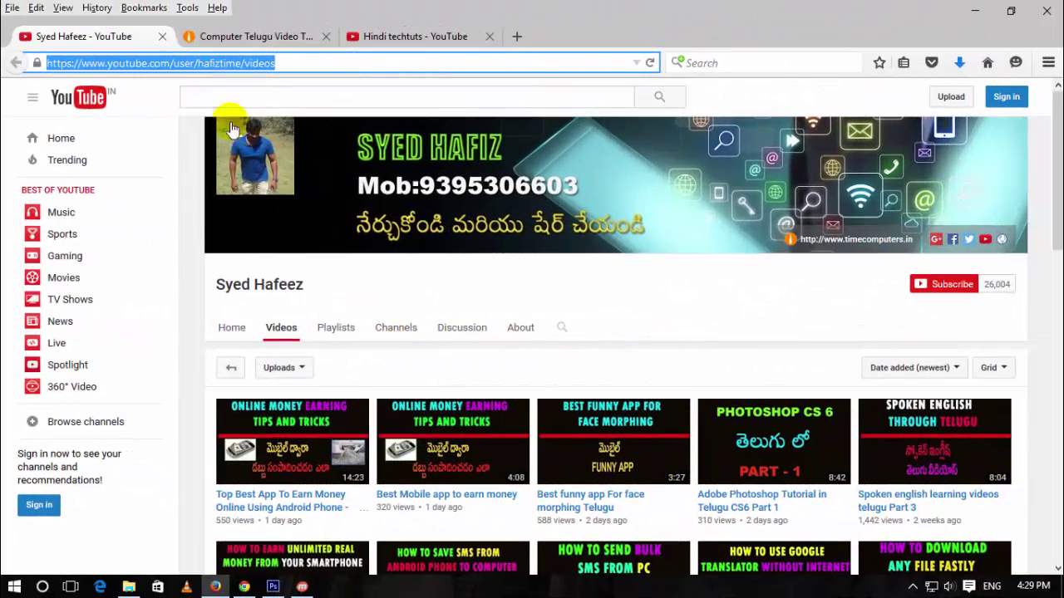
- Switch Firefox to the timecomputers.in tab, then minimize it to reveal the desktop
left_click(238, 63)
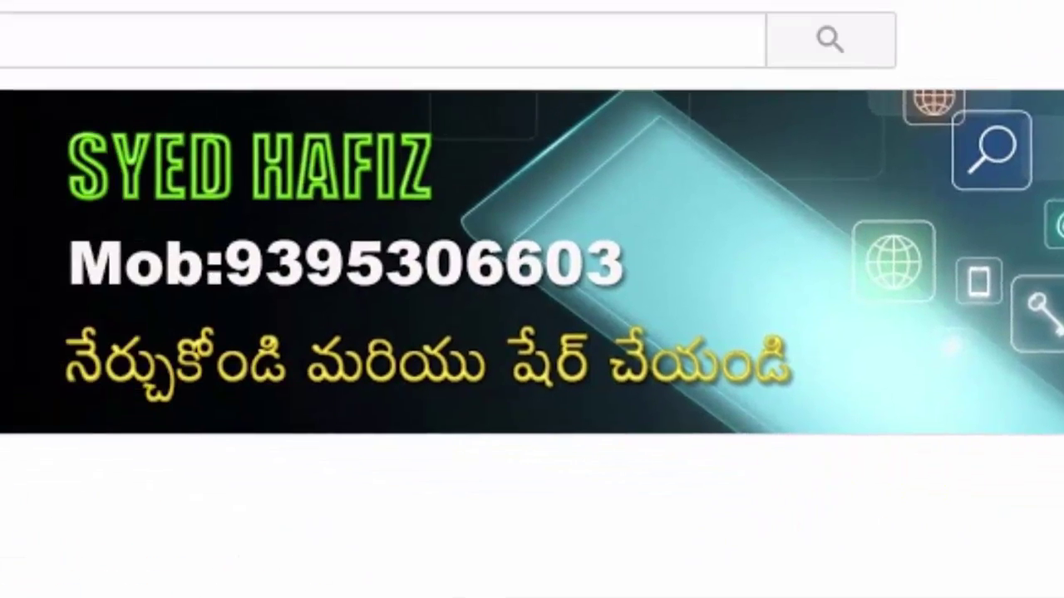
left_click(544, 25)
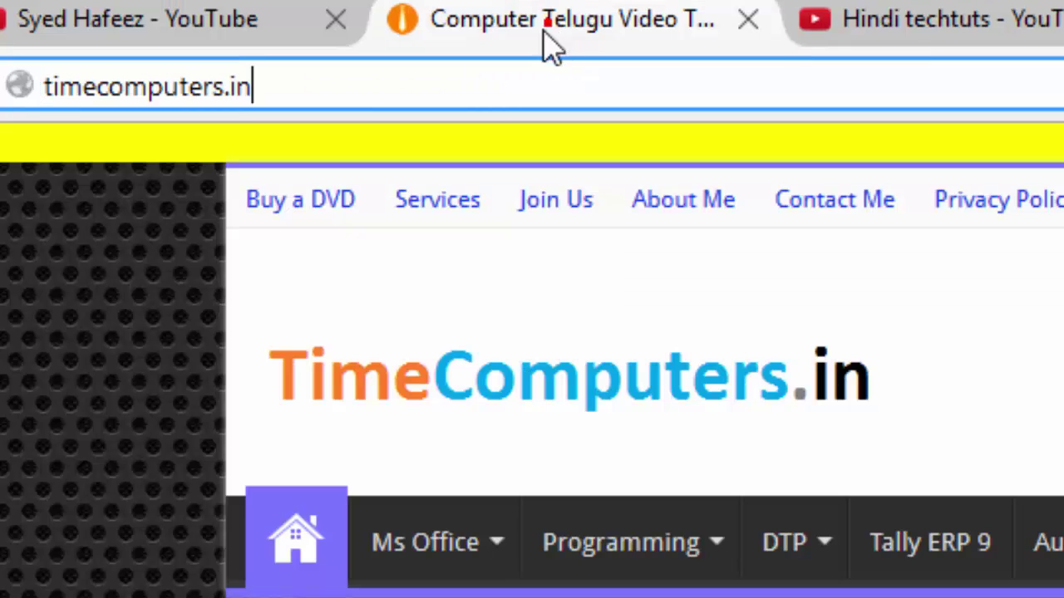
left_click(423, 91)
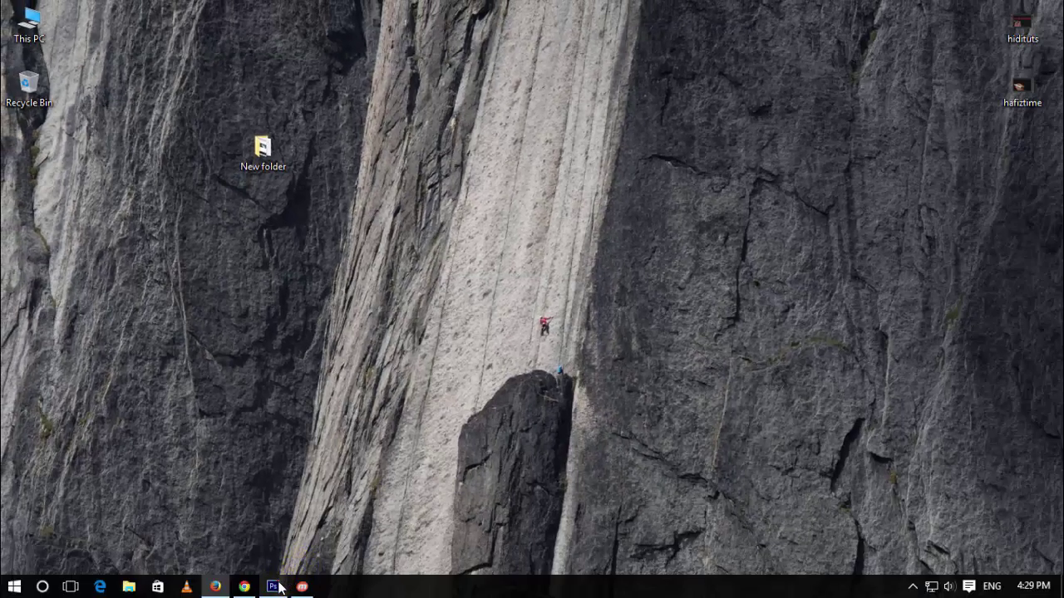
- Bring Photoshop forward and open E:\wallpapers\4.jpg, the London street scene with the red phone box
left_click(278, 587)
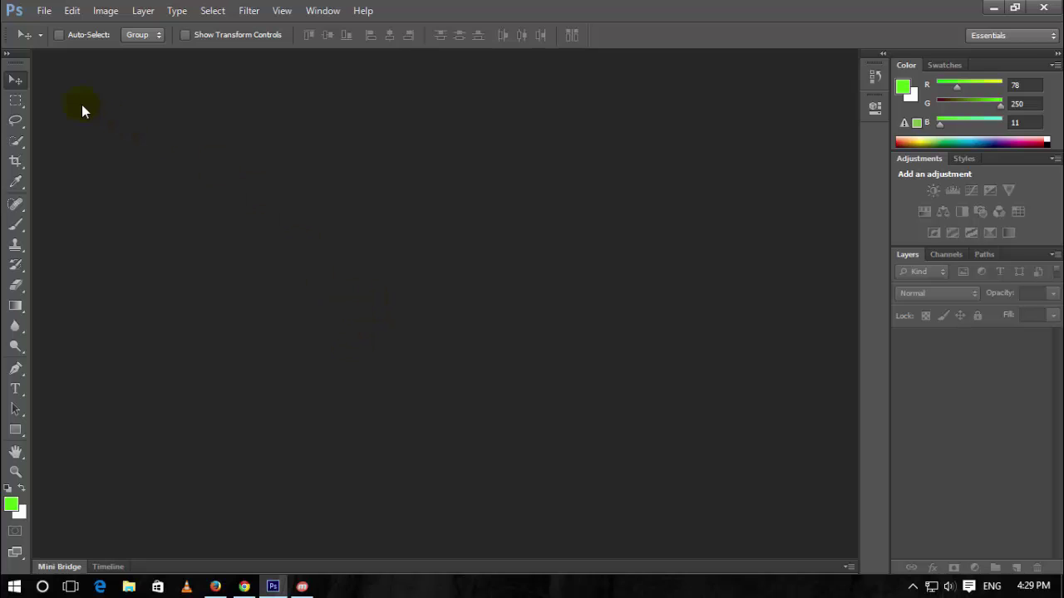
left_click(43, 10)
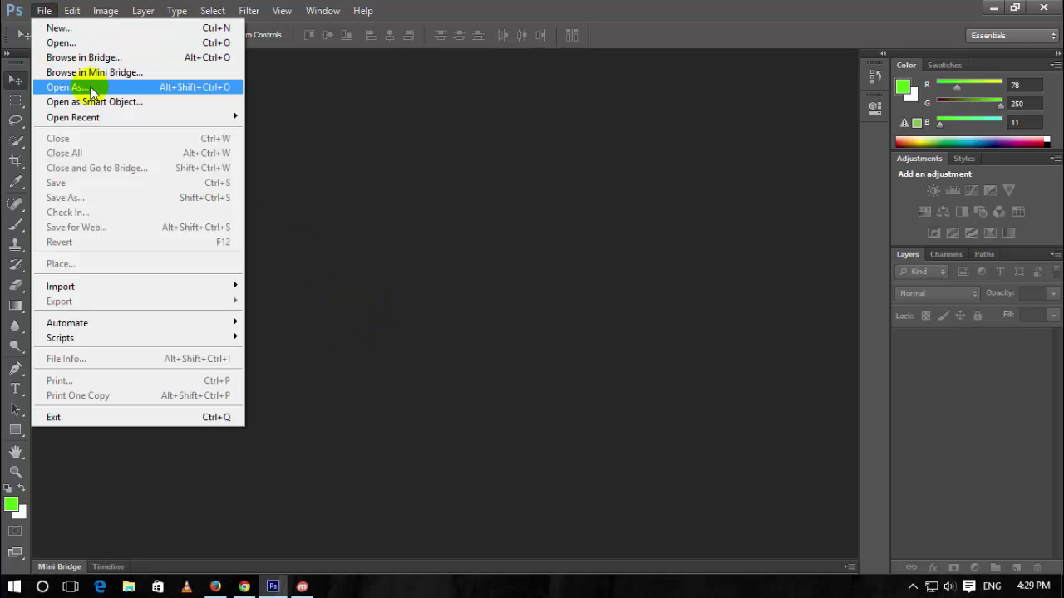
left_click(436, 167)
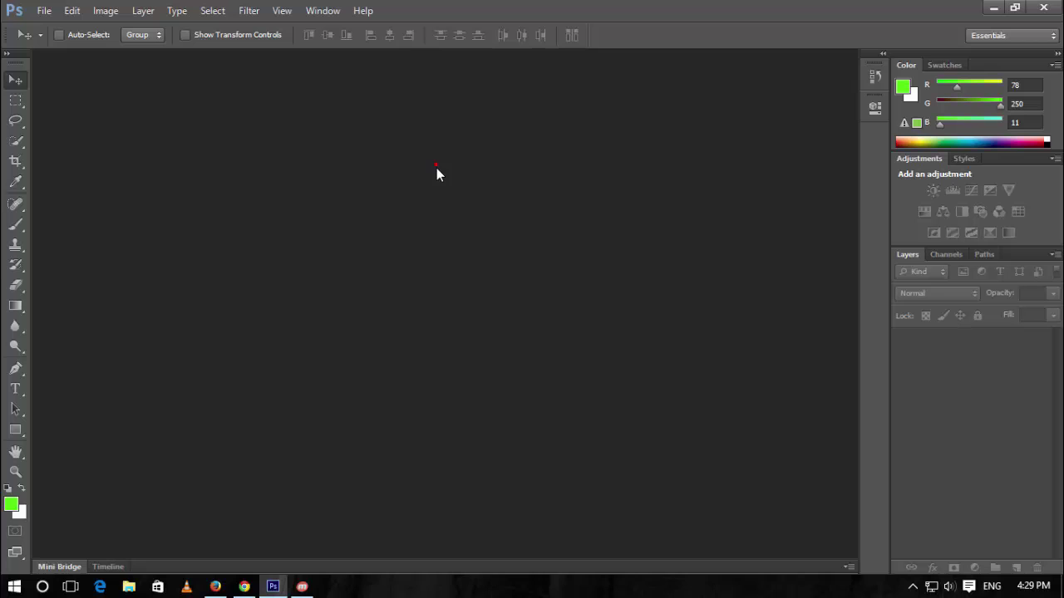
double_click(462, 239)
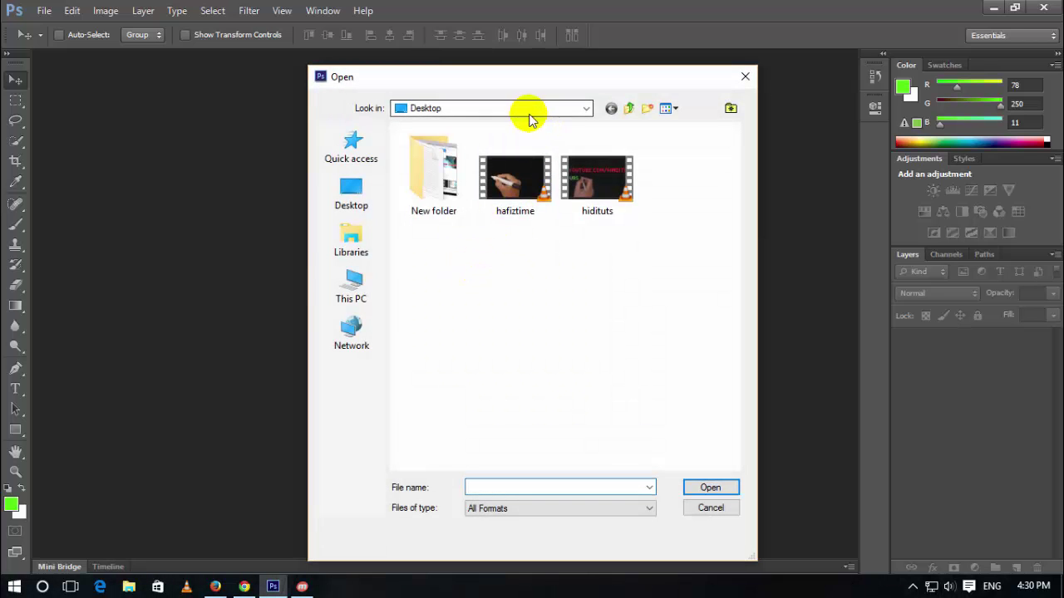
left_click(529, 109)
left_click(464, 322)
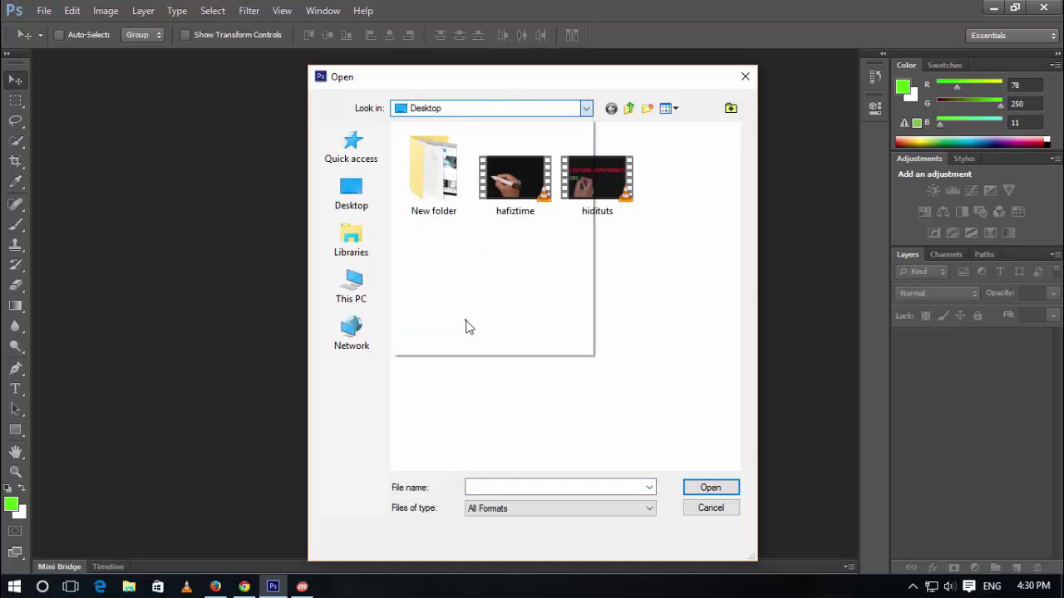
scroll(465, 325, "down", 5)
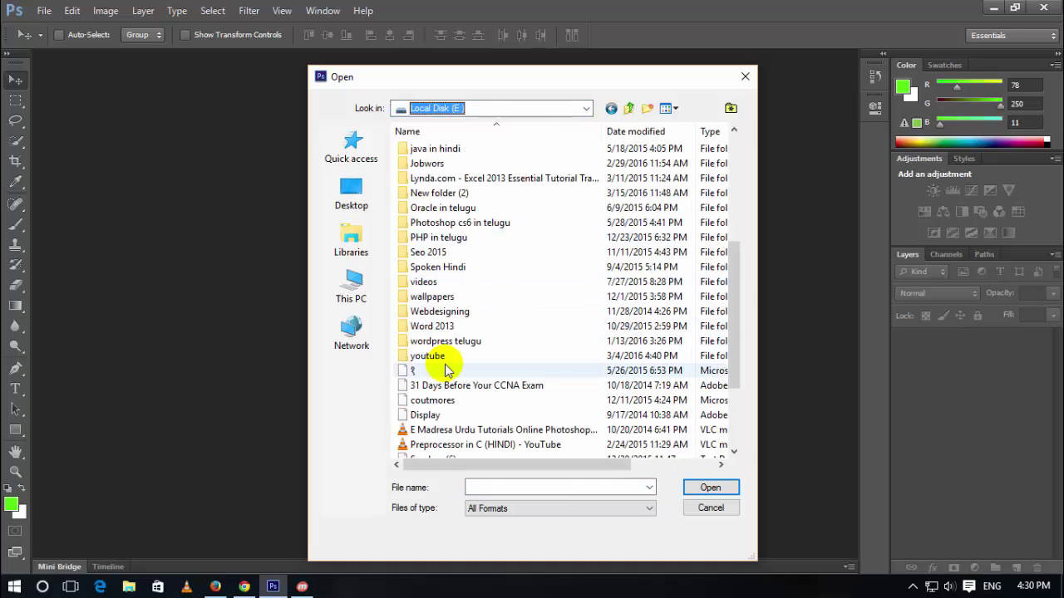
double_click(433, 297)
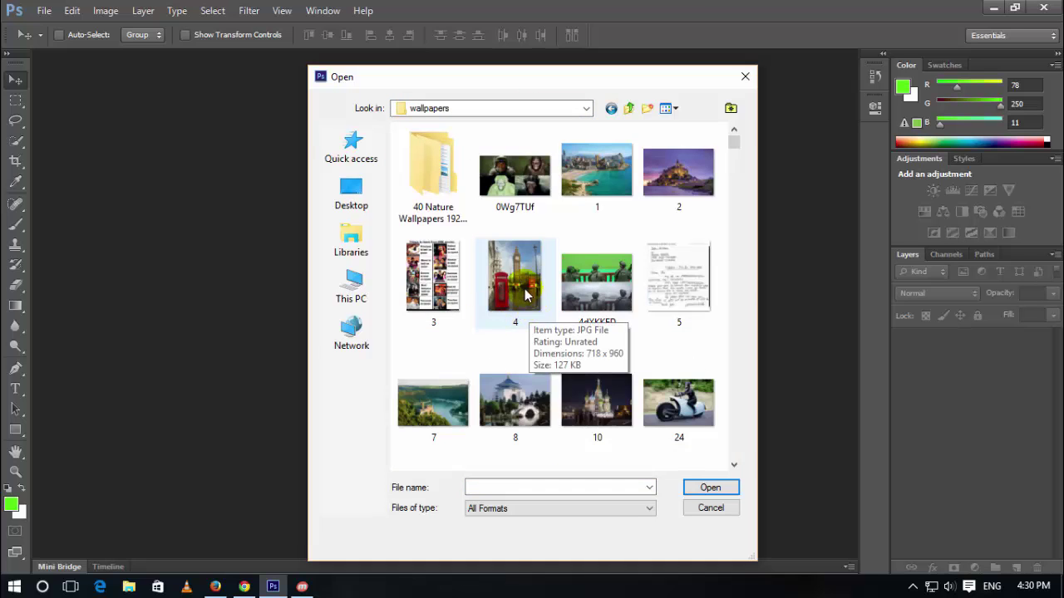
left_click(493, 318)
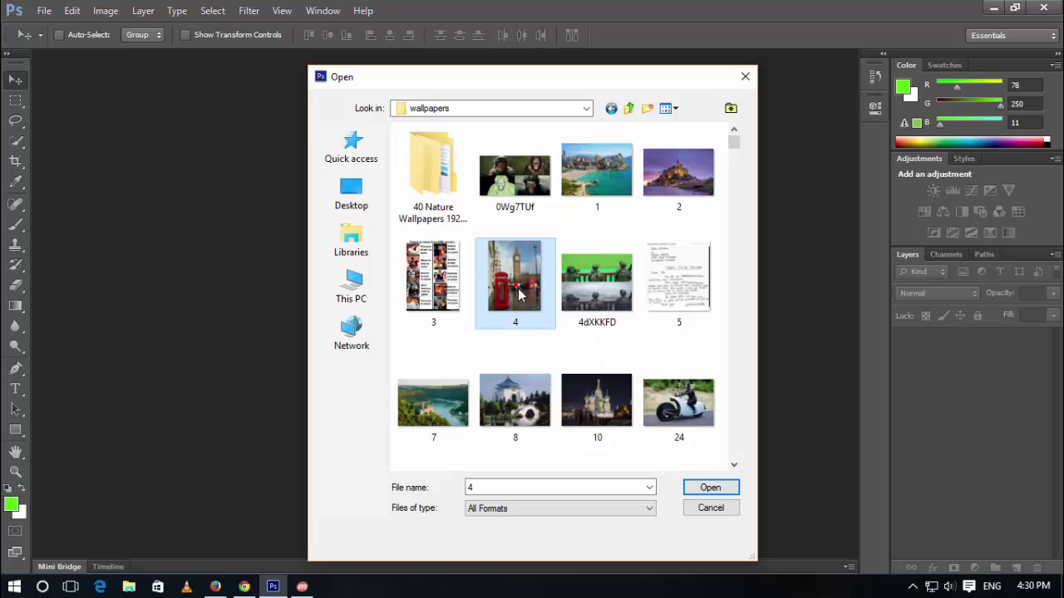
left_click(709, 488)
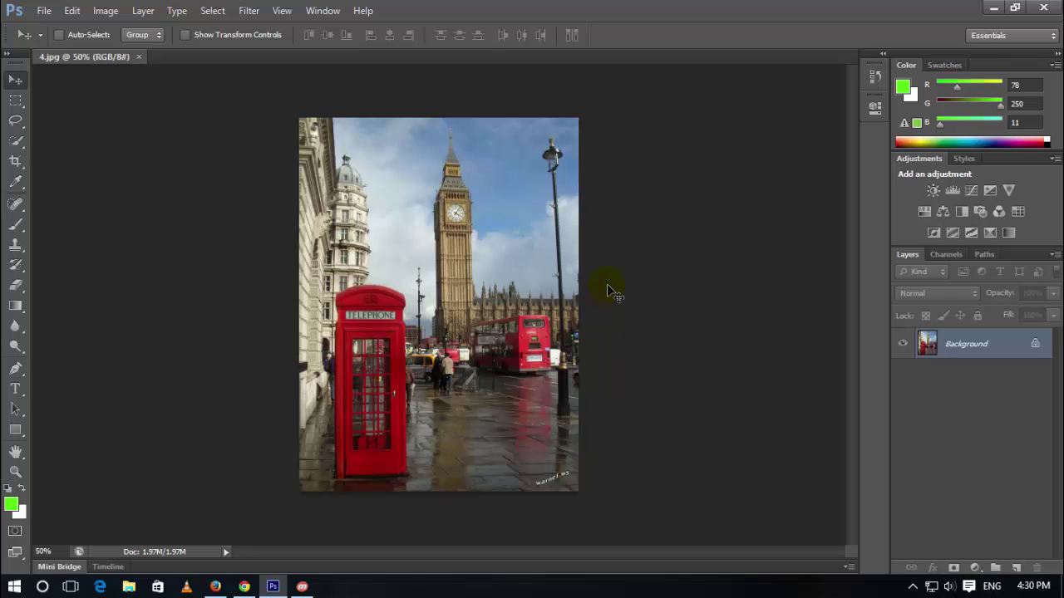
- Open the red-hat baby photo and the 343343.jpg portrait together from wallpapers
key("ctrl+o")
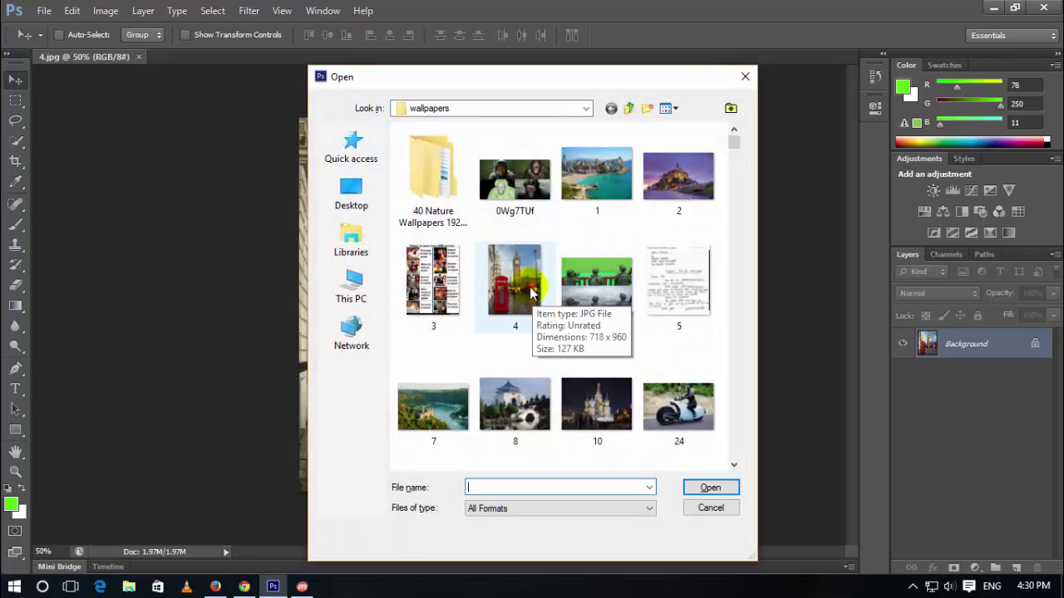
scroll(610, 355, "down", 5)
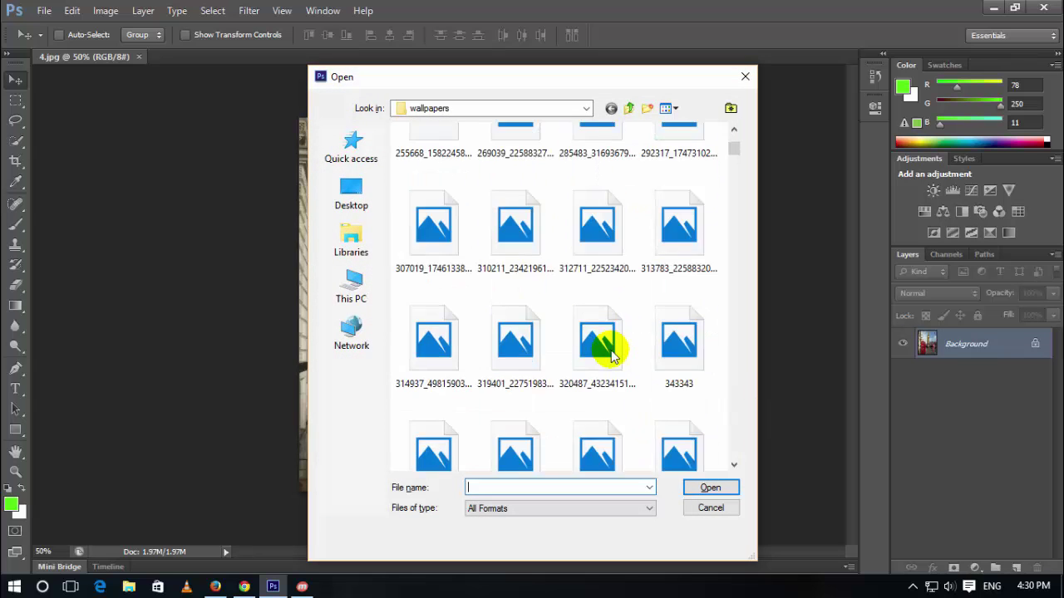
mouse_move(724, 385)
left_mouse_down()
mouse_move(603, 378)
mouse_move(394, 301)
left_mouse_up()
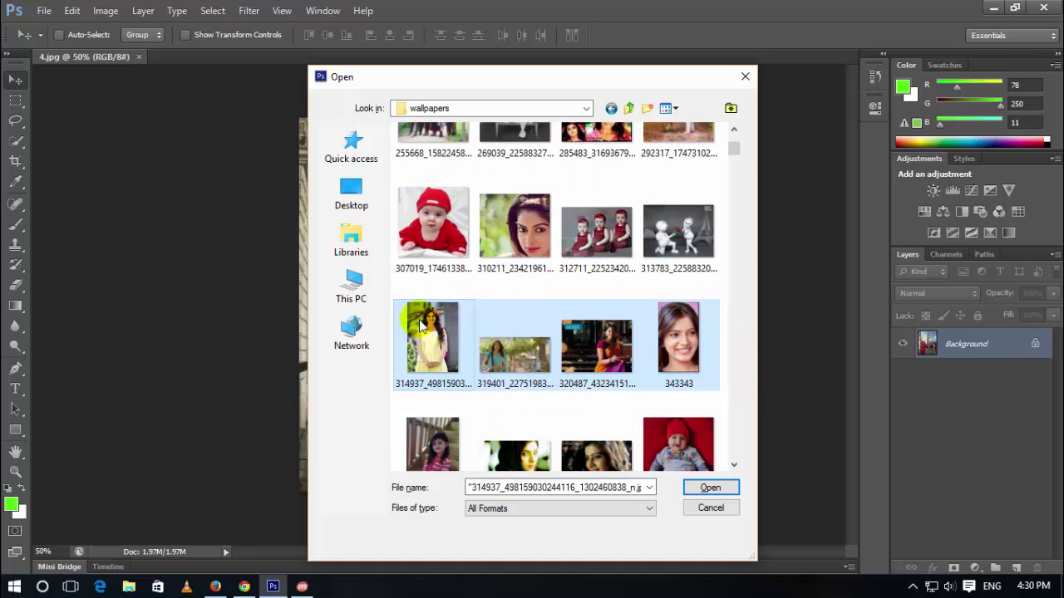
left_click(517, 241)
left_click(437, 228)
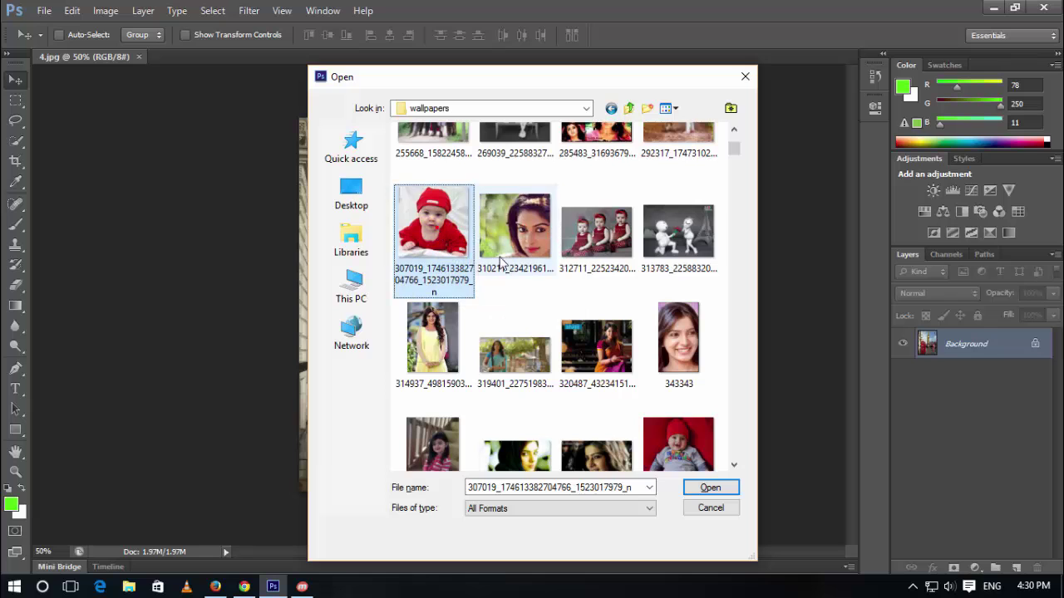
left_click(678, 339, "ctrl")
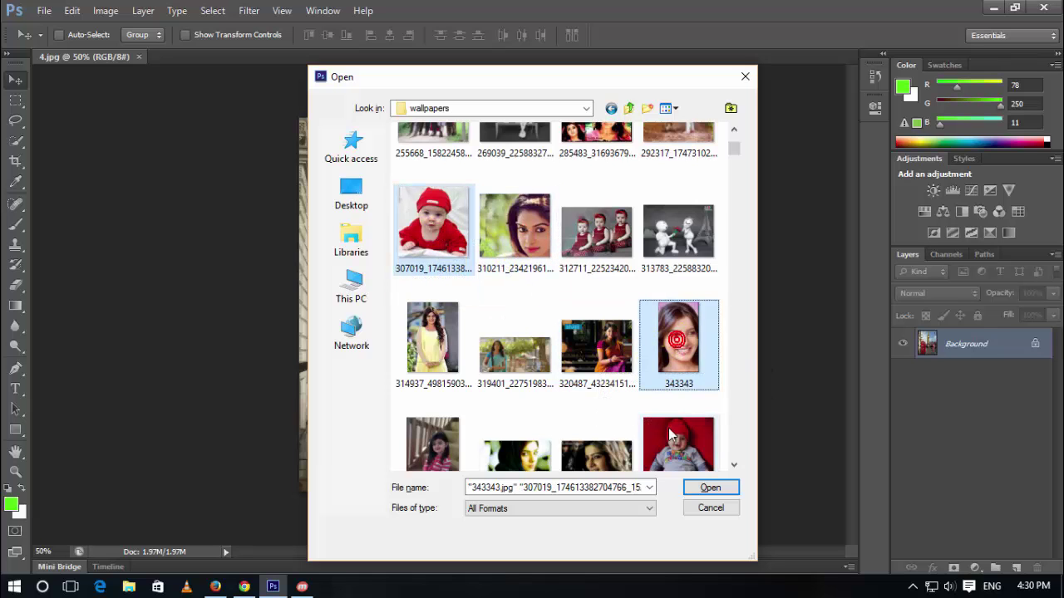
left_click(694, 487)
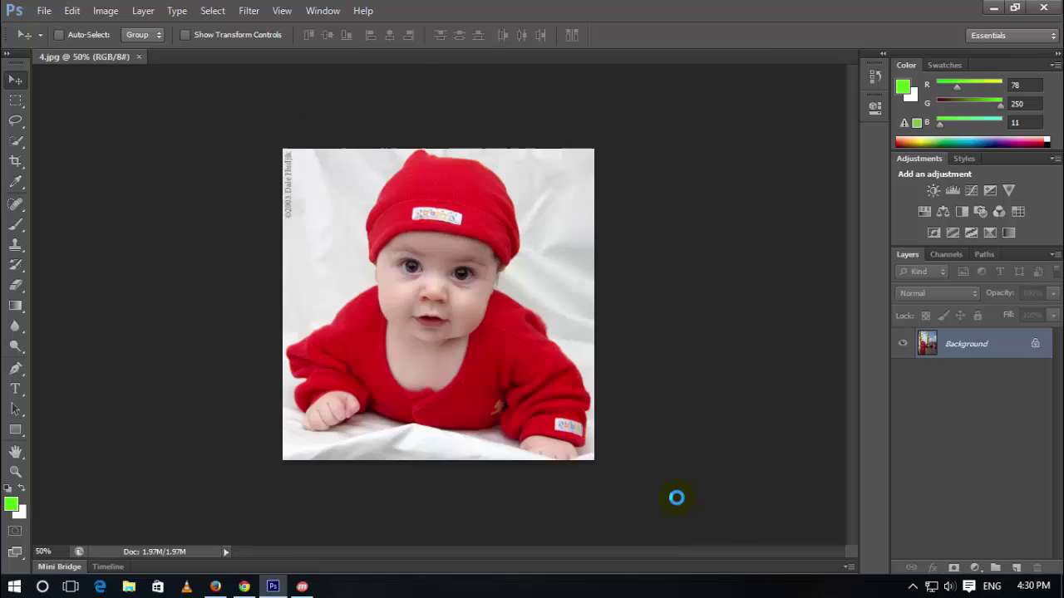
- Cycle through the three document tabs and end on 4.jpg
left_click(389, 59)
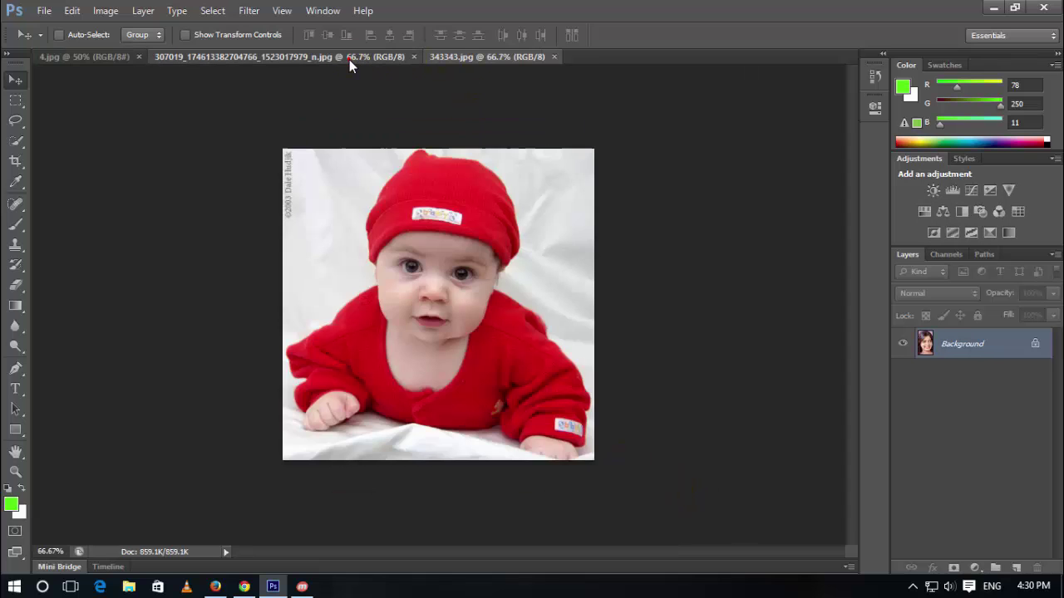
left_click(137, 55)
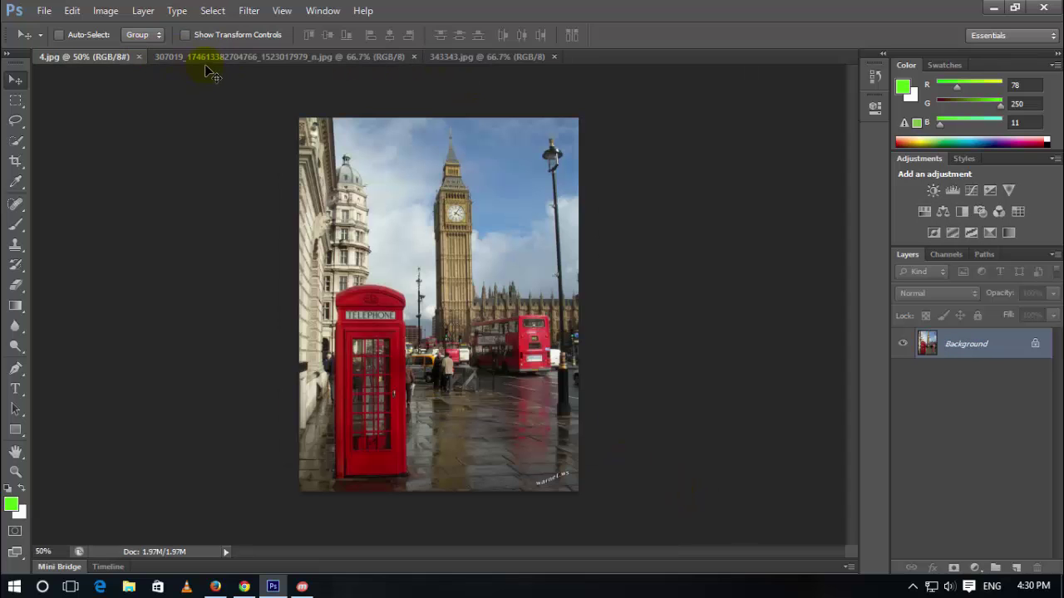
left_click(261, 57)
left_click(464, 61)
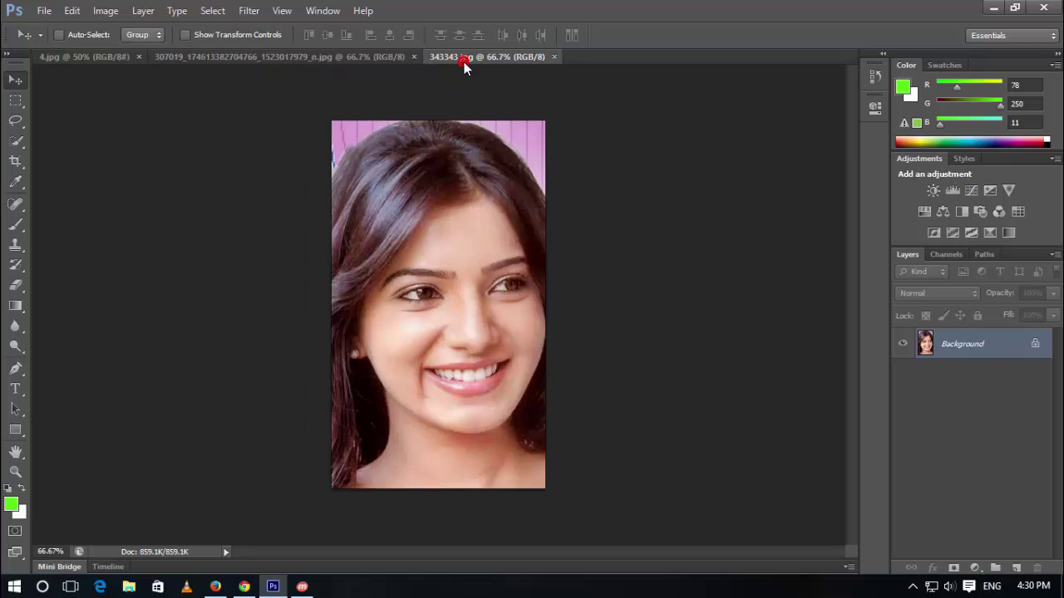
left_click(336, 56)
left_click(124, 56)
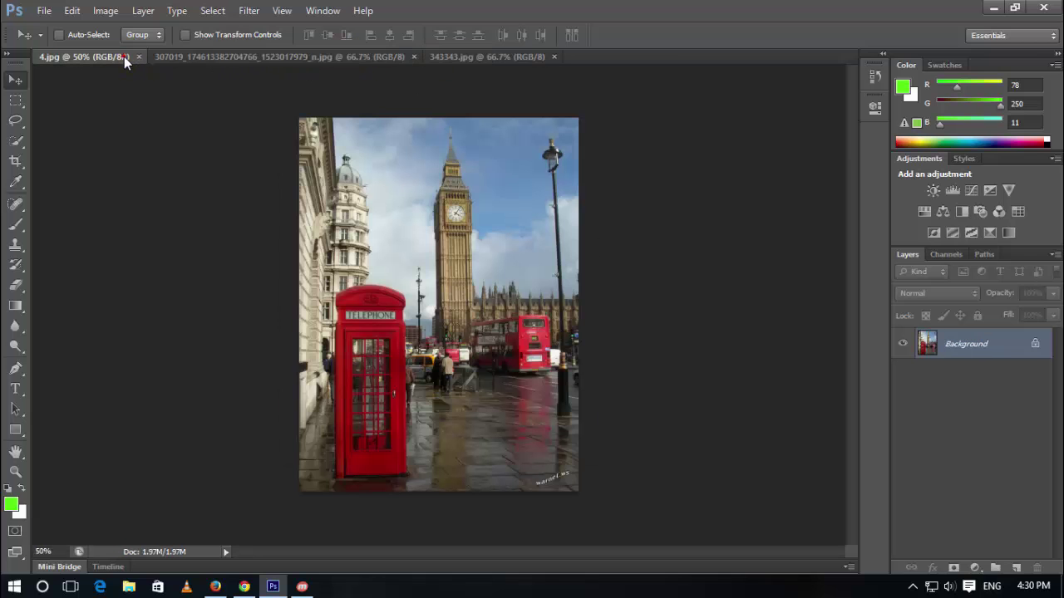
- Float the baby photo beside 4.jpg and browse the marquee, quick selection and magic wand tools
mouse_move(262, 58)
left_mouse_down()
mouse_move(591, 170)
mouse_move(745, 147)
left_mouse_up()
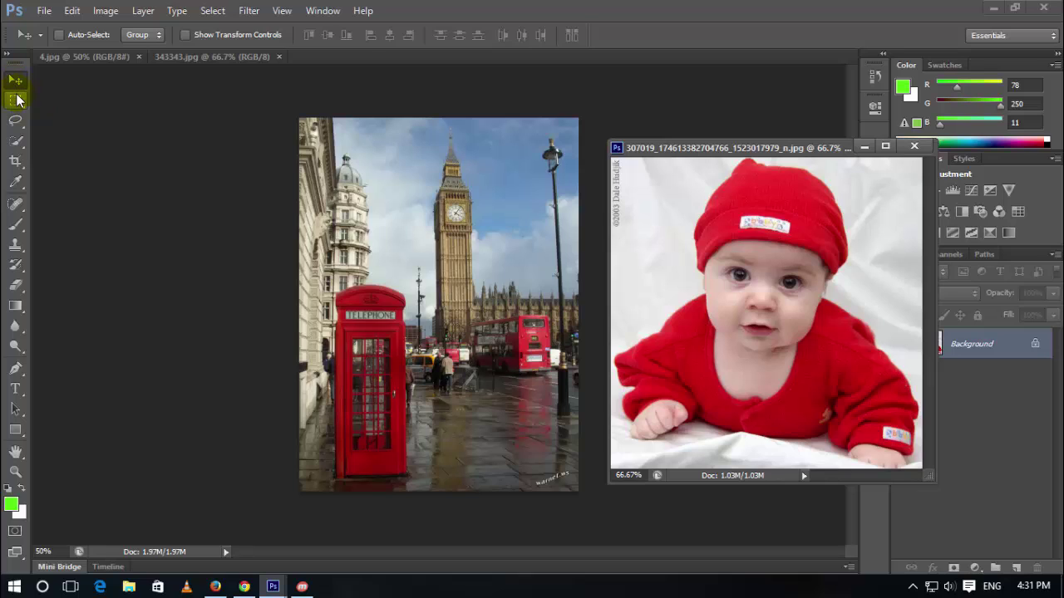
left_click(17, 99)
left_click(17, 83)
left_click(23, 101)
left_click(21, 103)
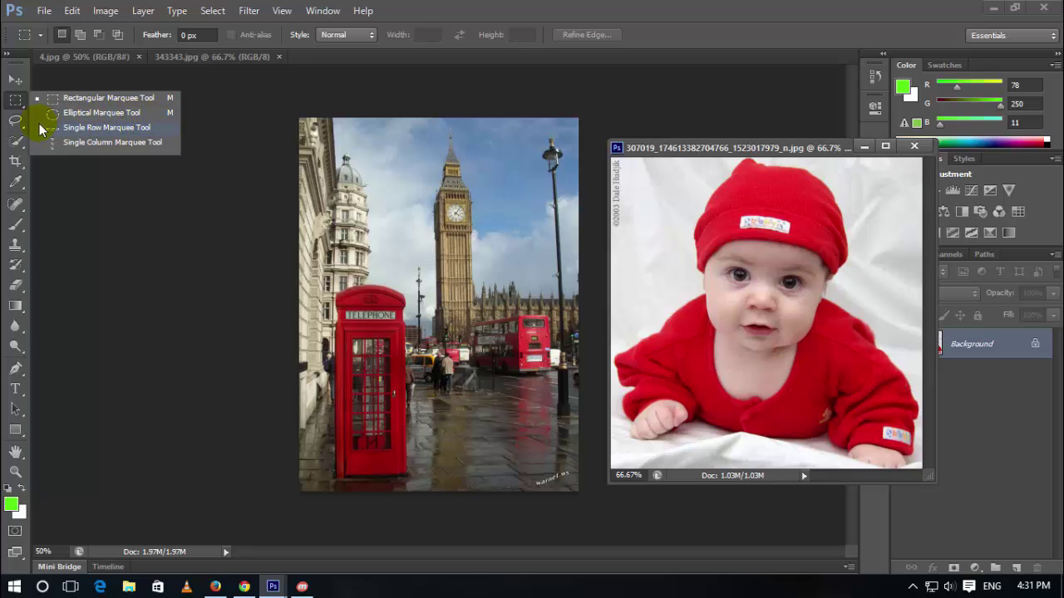
left_click(20, 147)
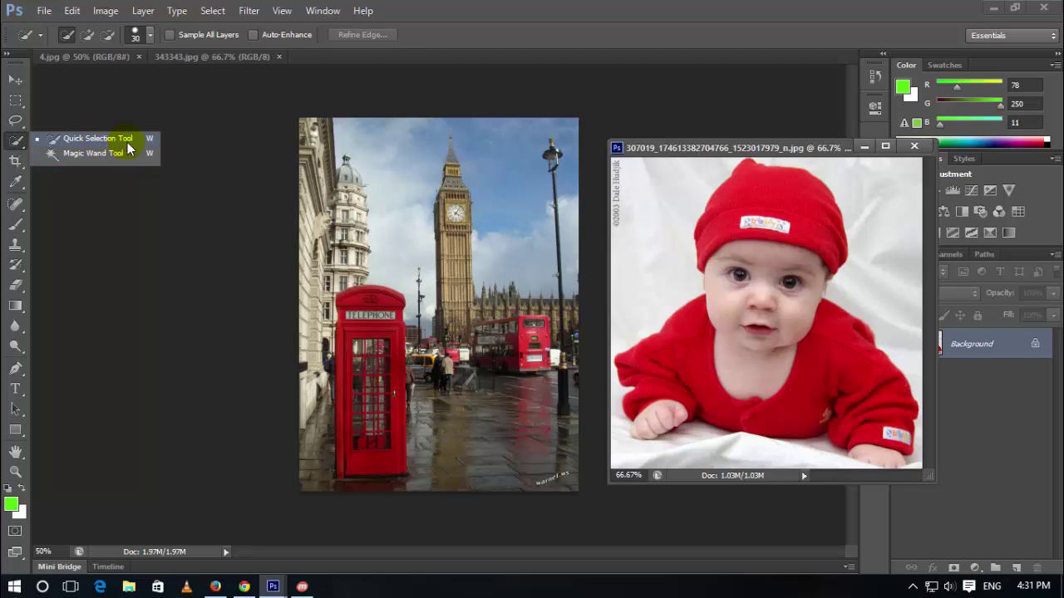
left_click(81, 154)
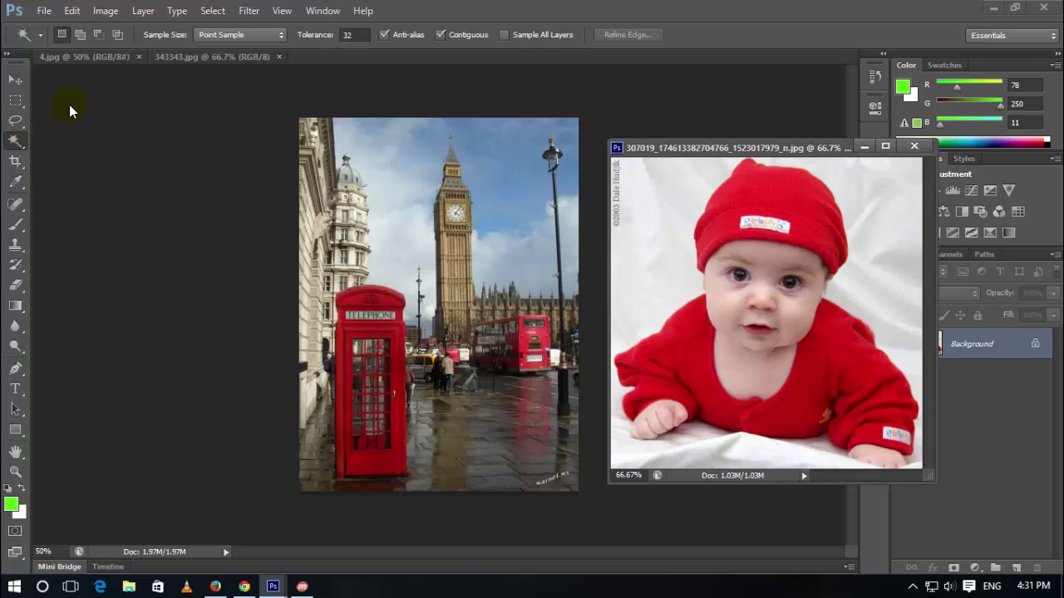
left_click(17, 101)
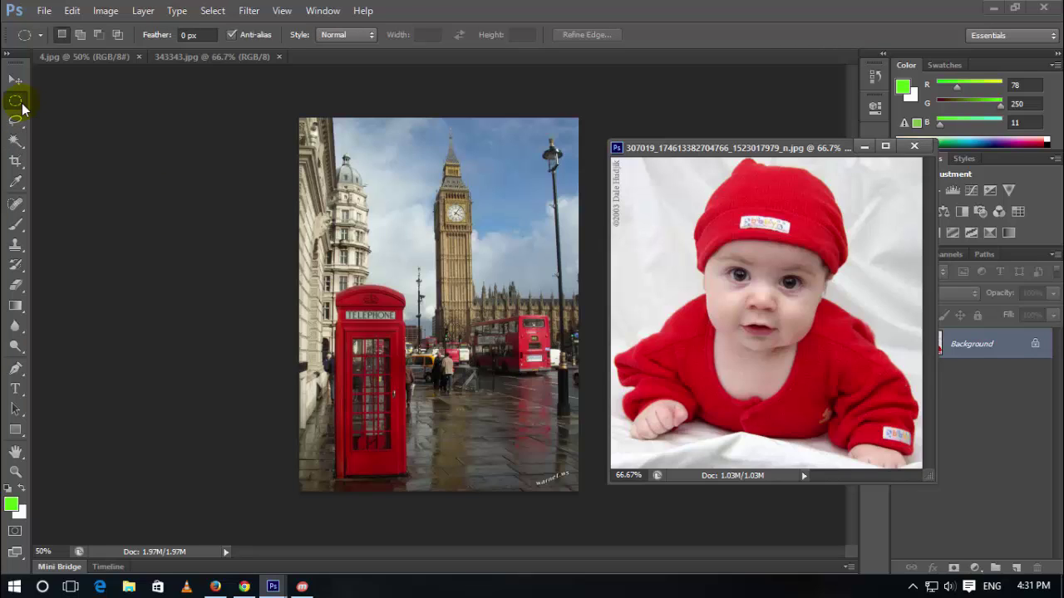
- Draw a rectangular marquee around Big Ben in 4.jpg
key("shift+m")
key("shift+m")
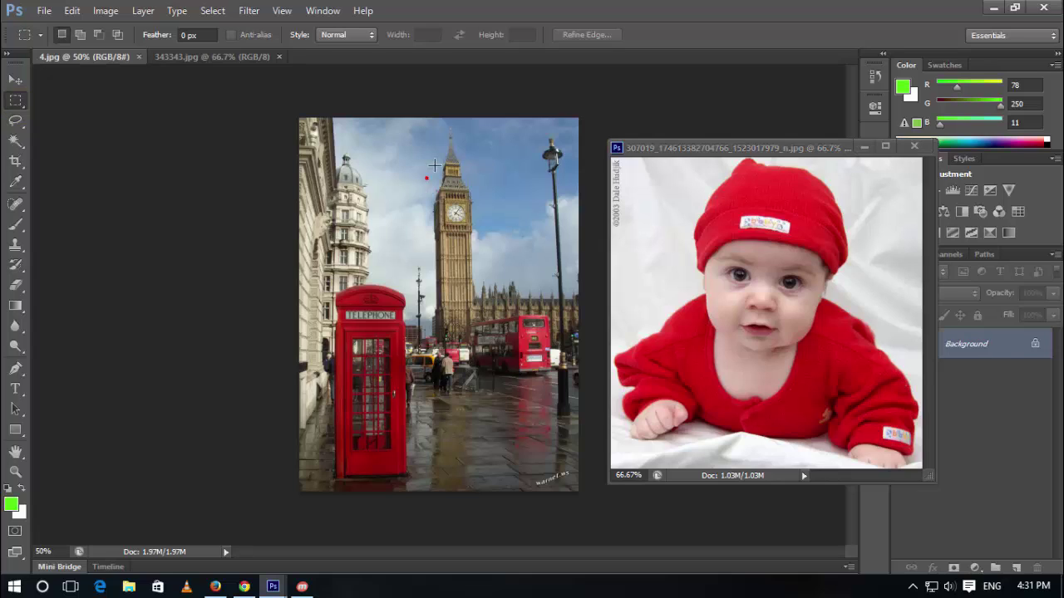
left_click_drag(421, 127, 499, 400)
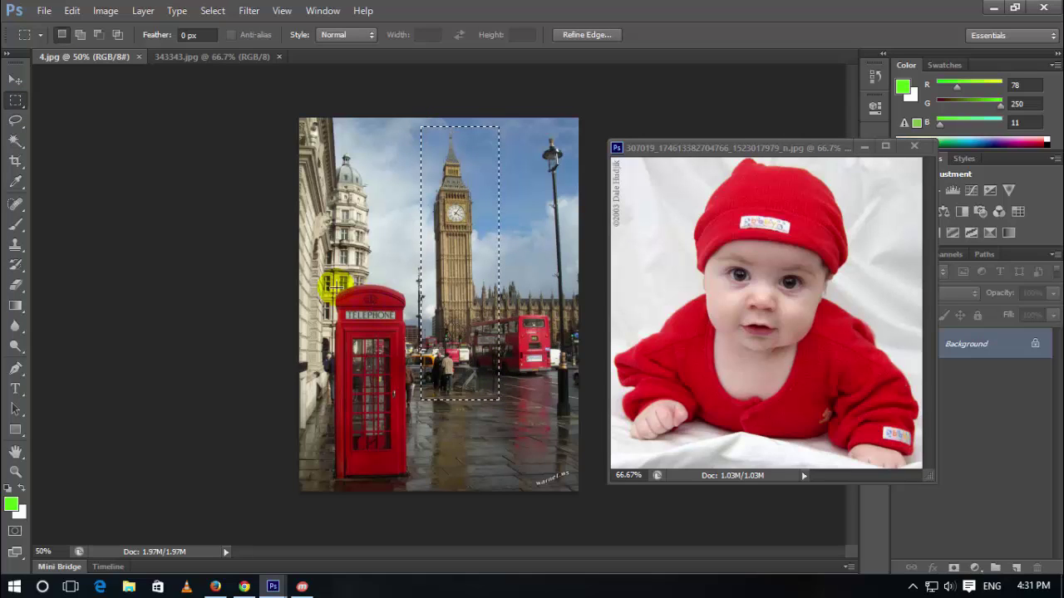
left_click_drag(461, 227, 672, 289)
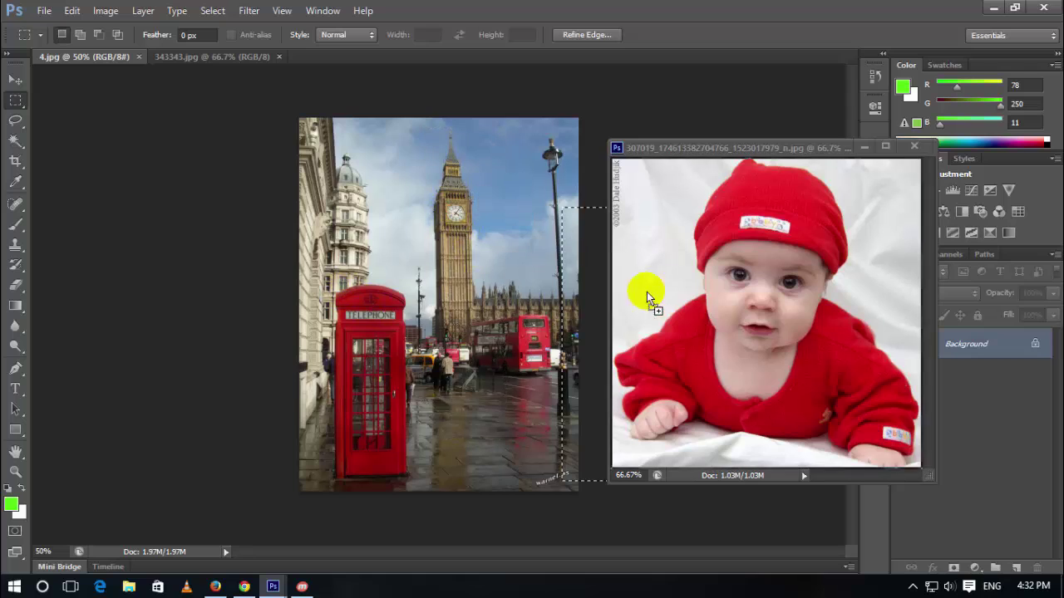
- Drag the Big Ben strip into the baby photo and nudge Layer 1 near the centre
left_click(480, 245)
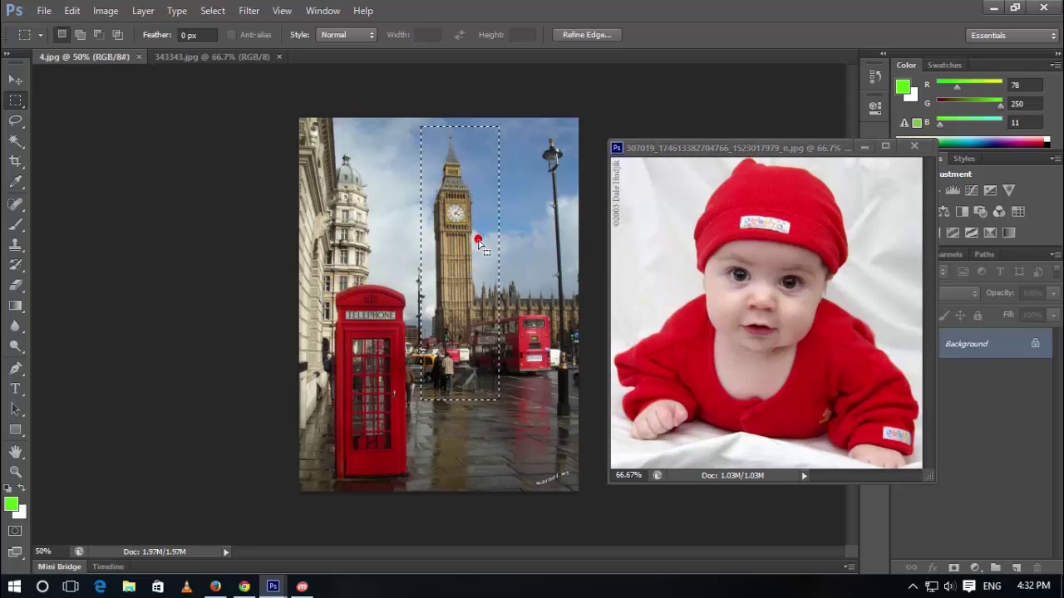
left_click(17, 81)
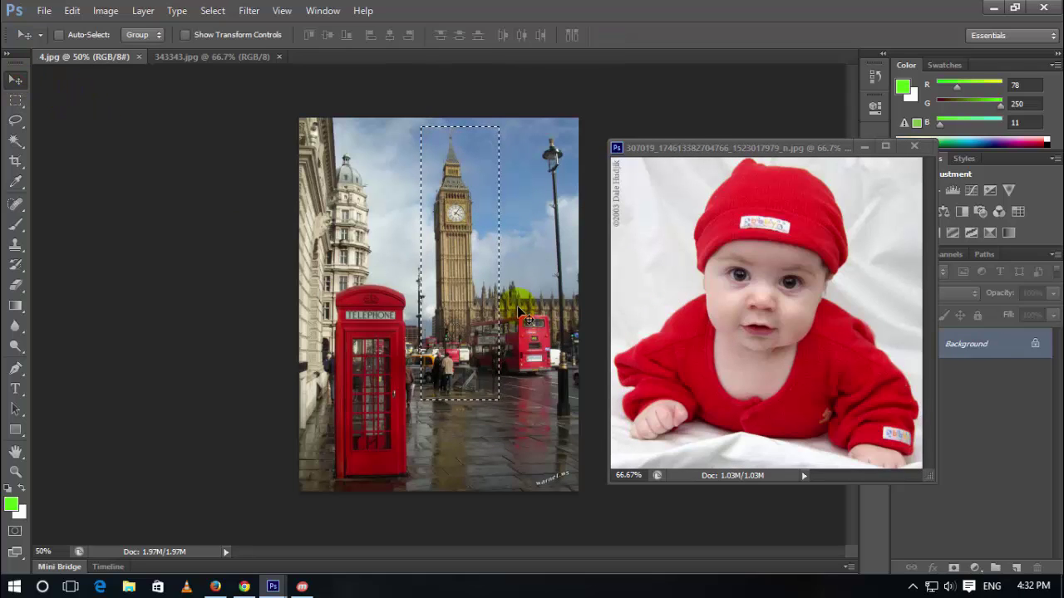
left_click_drag(457, 249, 561, 300)
mouse_move(675, 317)
left_mouse_down()
mouse_move(669, 306)
mouse_move(736, 329)
left_mouse_up()
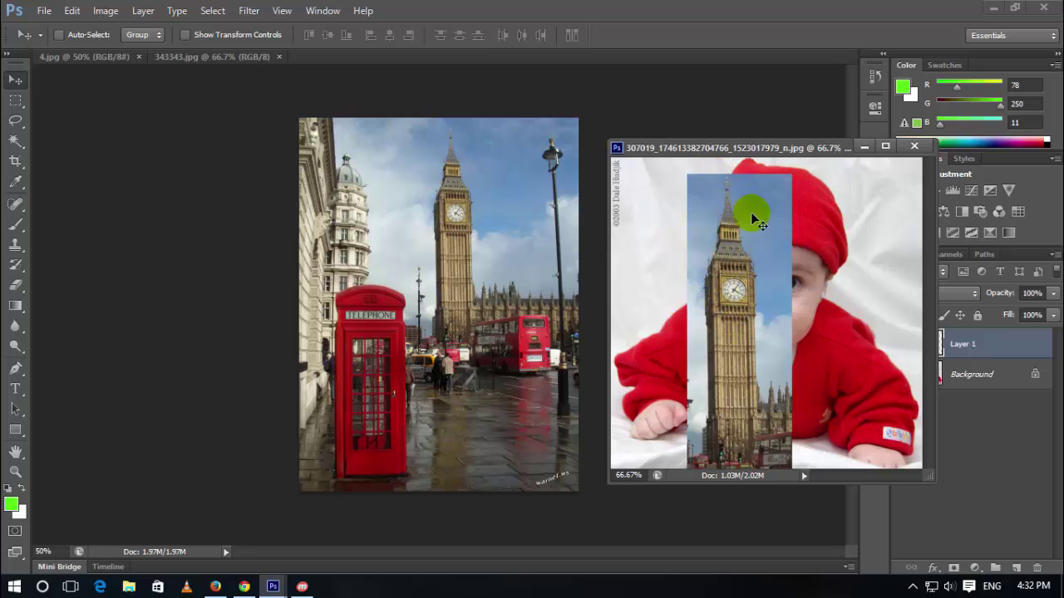
left_click_drag(750, 213, 747, 274)
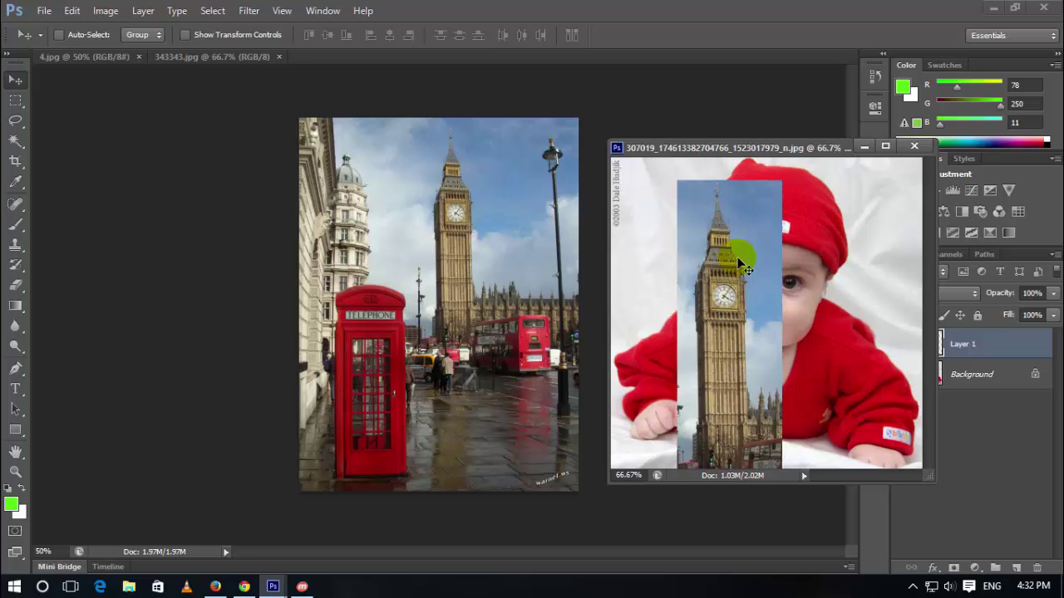
- Try resizing Layer 1 with Free Transform in a maximized window, then cancel it
key("ctrl+t")
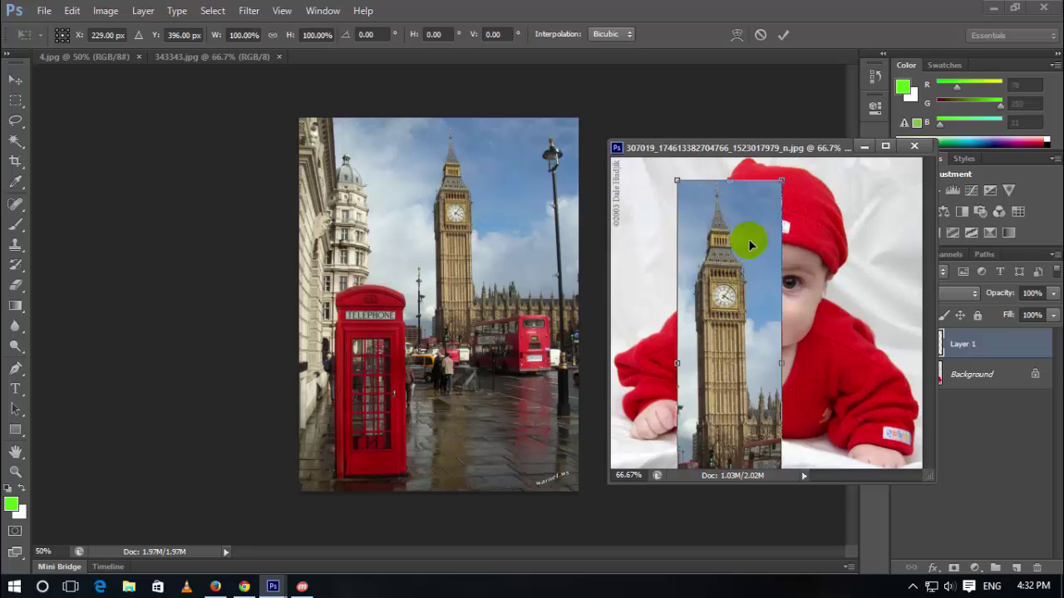
left_click_drag(750, 243, 757, 237)
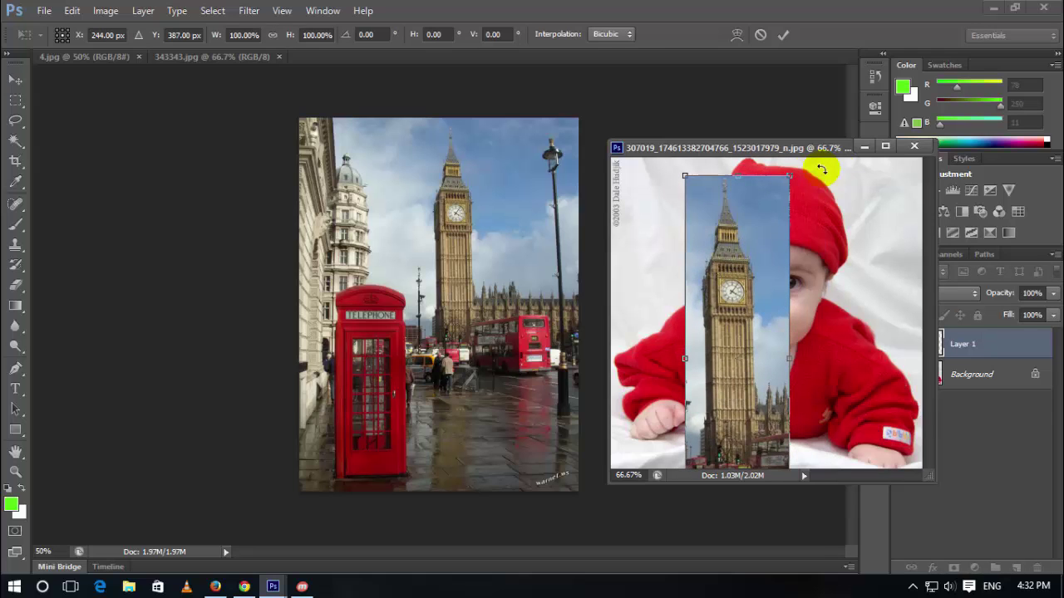
left_click(886, 148)
left_click_drag(501, 266, 509, 219)
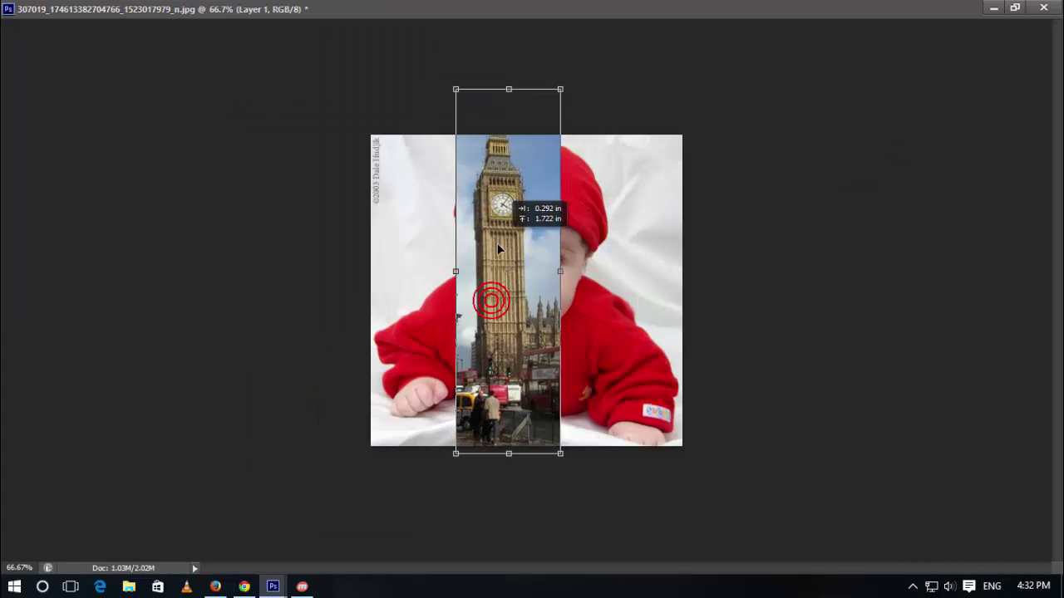
mouse_move(452, 106)
left_mouse_down()
mouse_move(501, 231)
mouse_move(444, 215)
mouse_move(463, 238)
mouse_move(408, 214)
mouse_move(388, 191)
mouse_move(413, 169)
left_mouse_up()
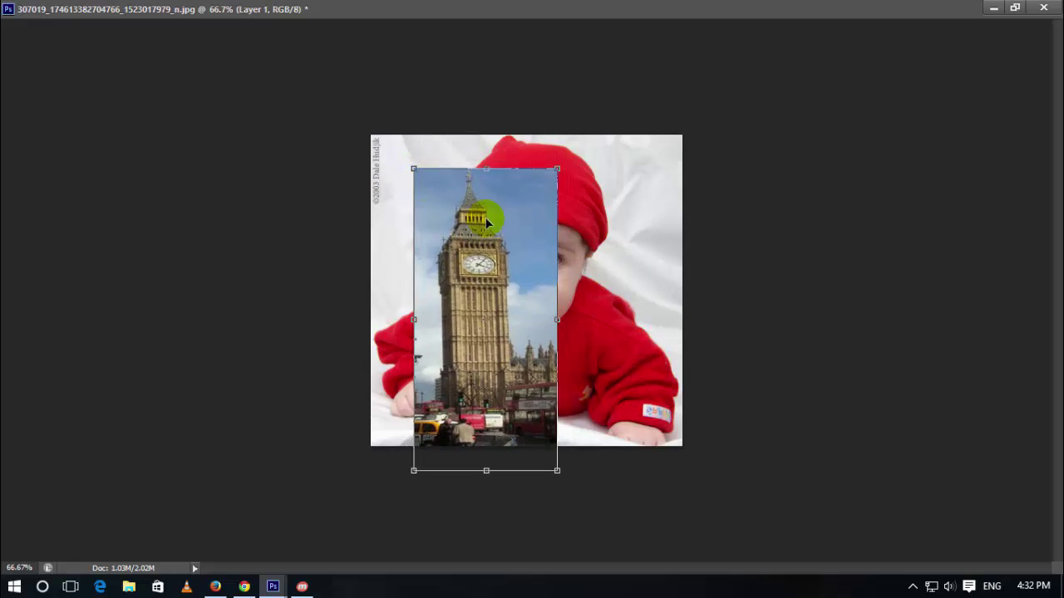
mouse_move(562, 320)
left_mouse_down()
mouse_move(653, 315)
mouse_move(544, 320)
left_mouse_up()
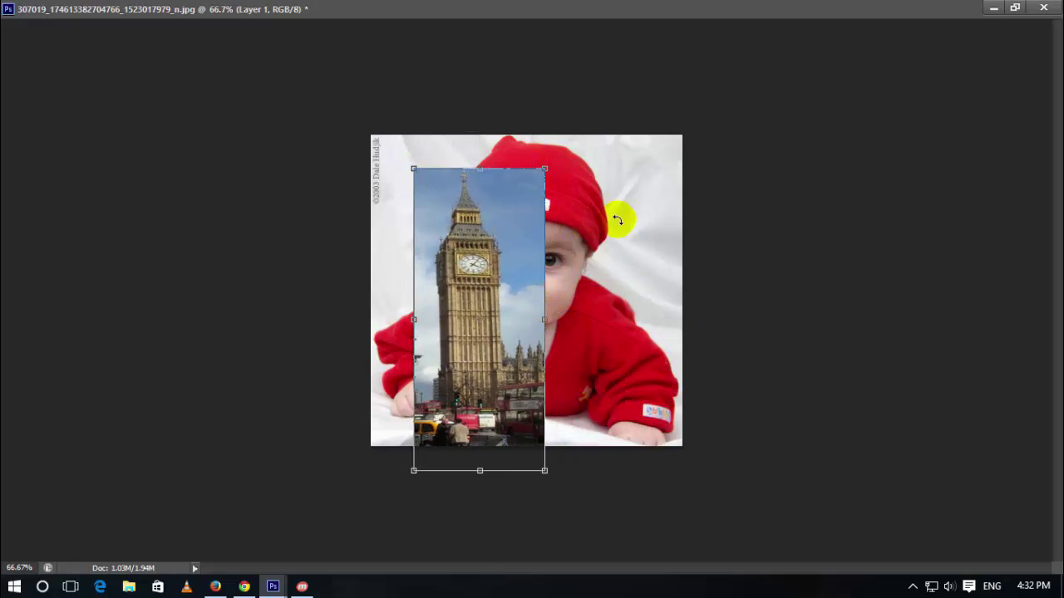
key("Escape")
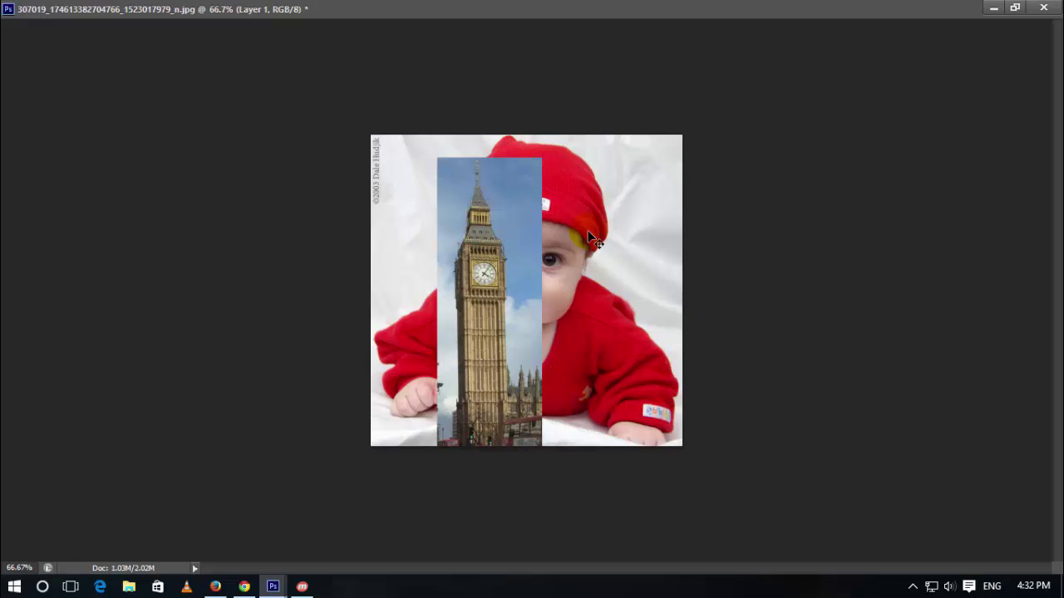
- Scale Big Ben proportionally into a small strip at the upper-left corner and restore the workspace
key("ctrl+t")
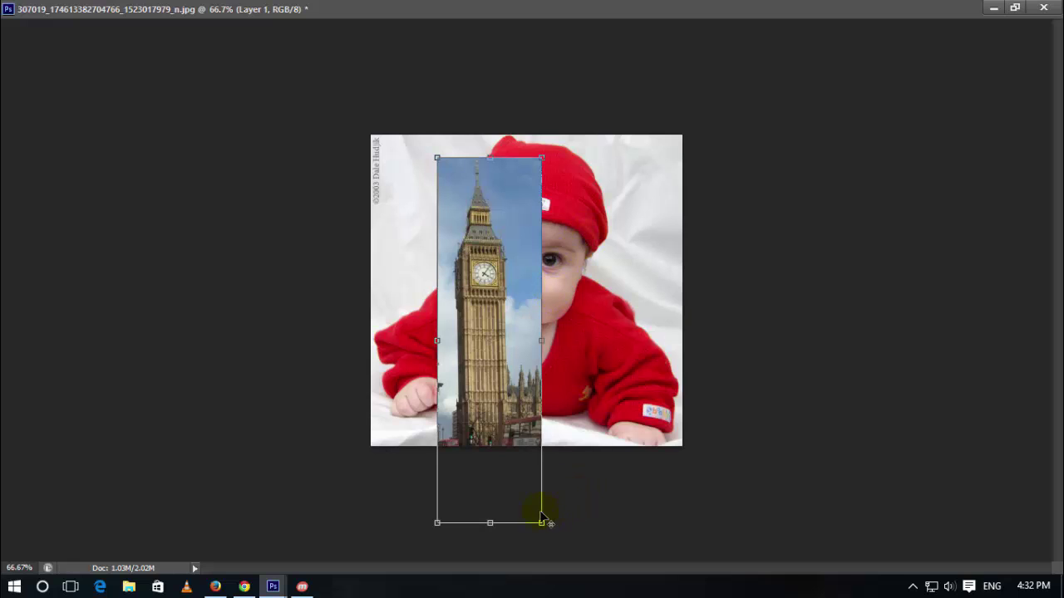
left_click_drag(538, 523, 506, 418)
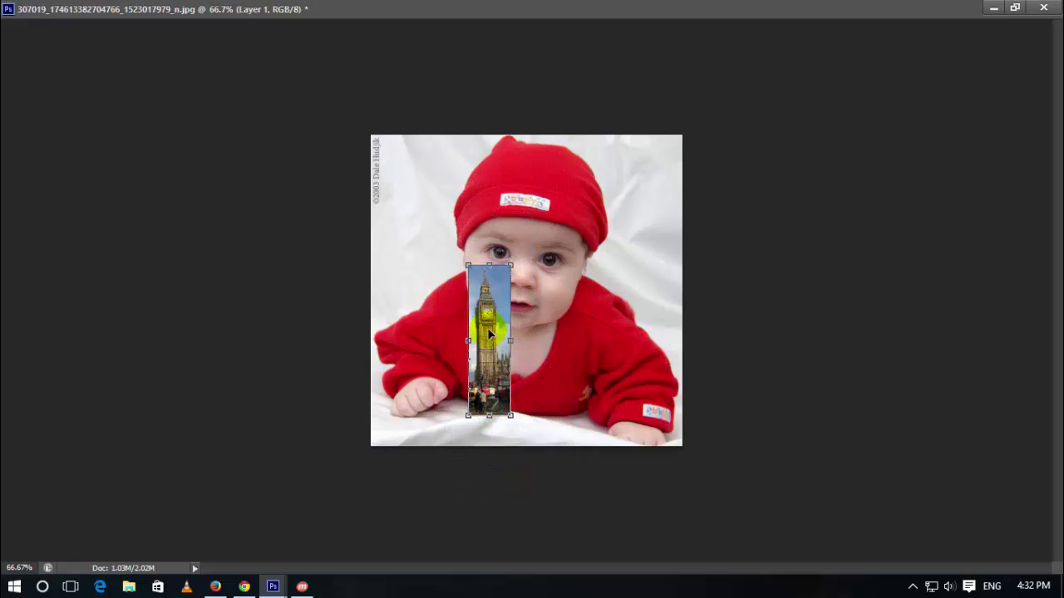
left_click_drag(466, 297, 415, 223)
left_click_drag(411, 210, 409, 204)
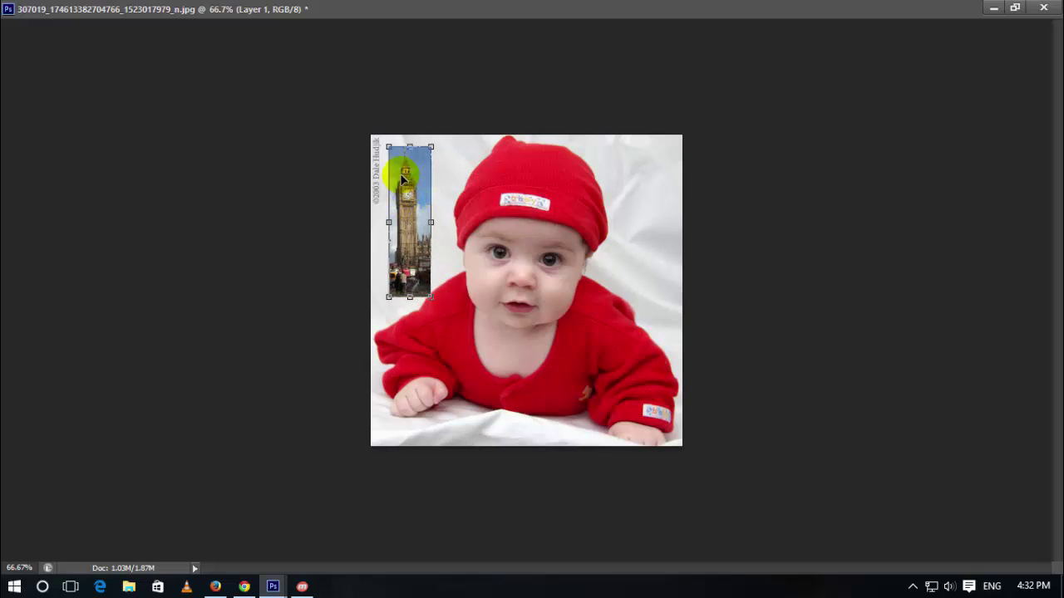
key("Return")
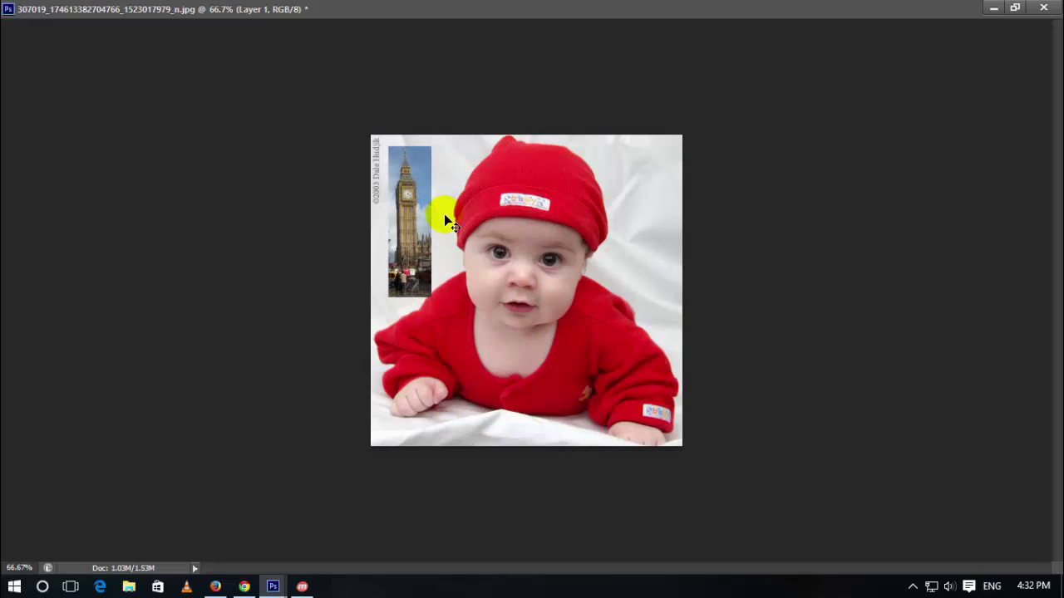
left_click(1015, 8)
- Copy Big Ben into the baby photo again, scaled to about 38%, at upper right
left_click(526, 249)
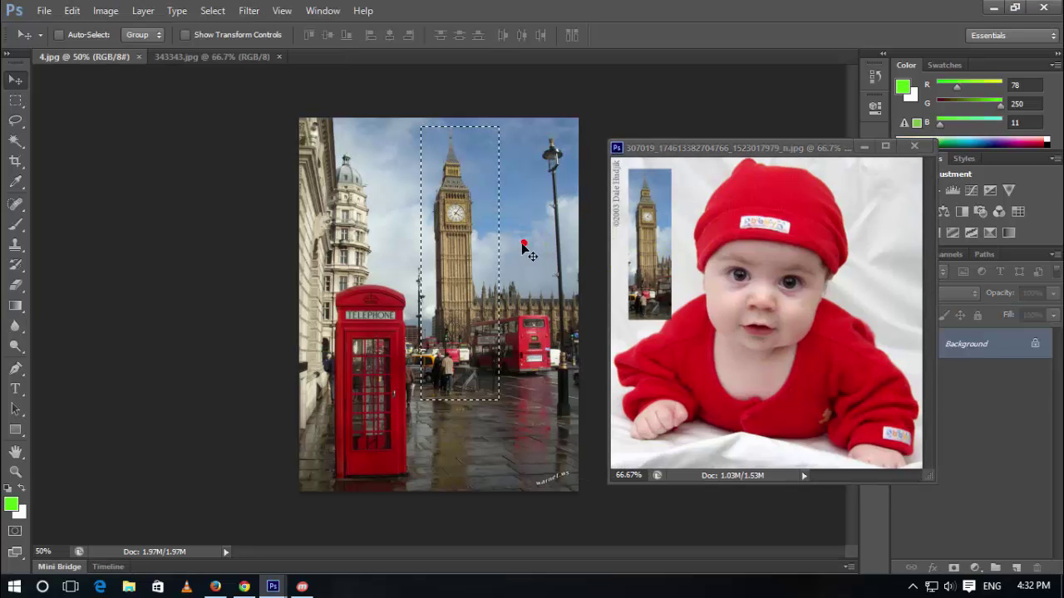
mouse_move(474, 248)
left_mouse_down()
mouse_move(748, 285)
mouse_move(802, 327)
left_mouse_up()
key("ctrl+t")
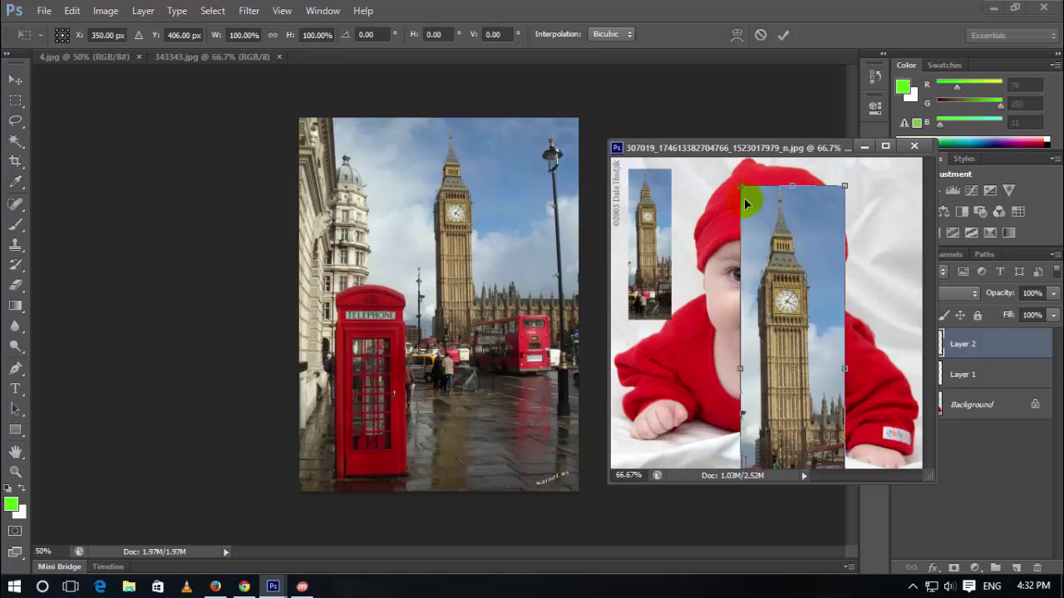
left_click_drag(742, 187, 773, 300)
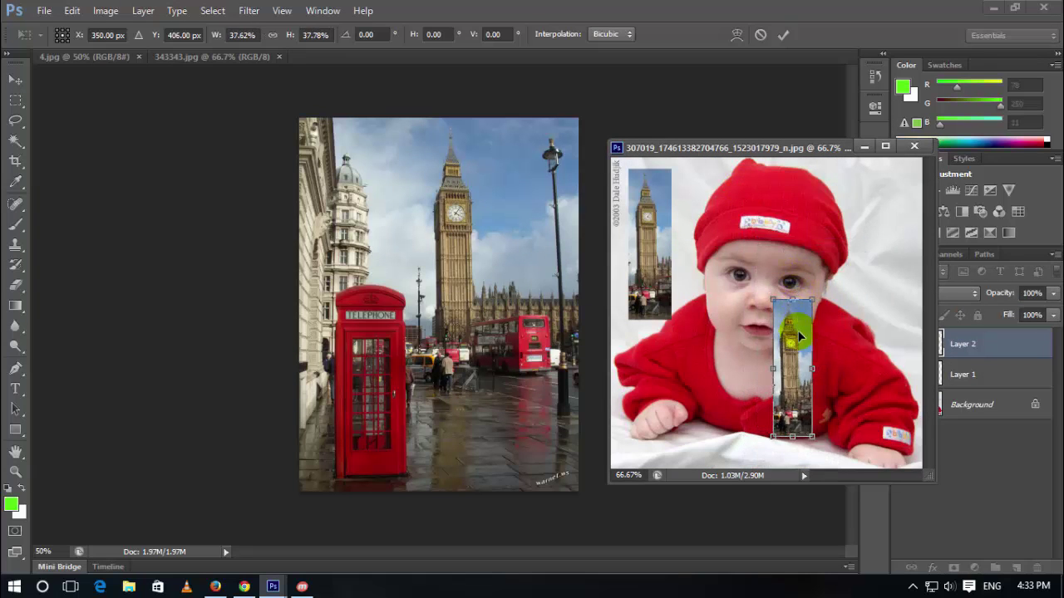
key("Return")
left_click_drag(799, 343, 891, 224)
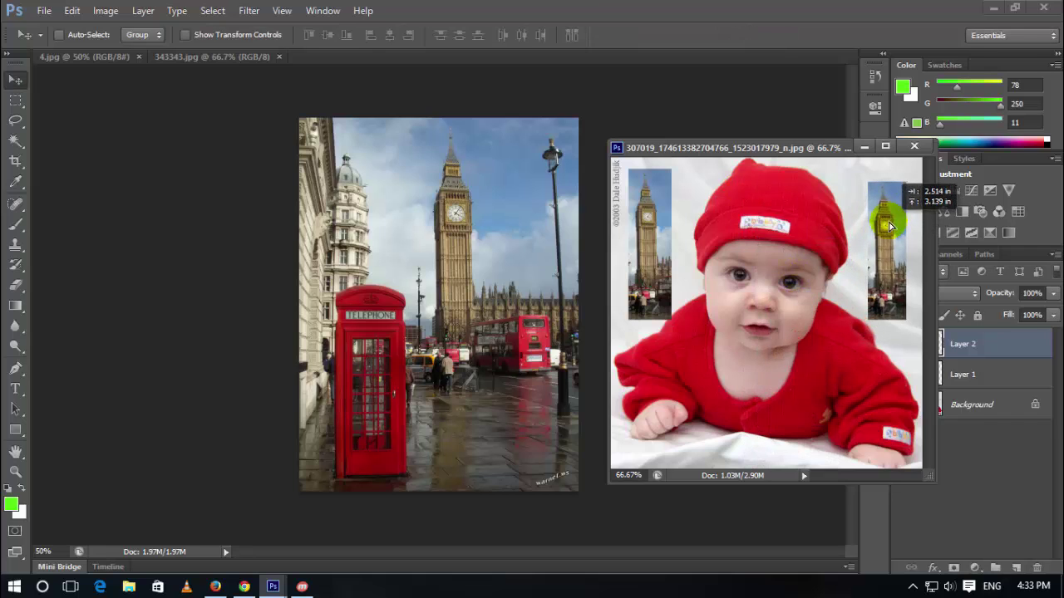
- Draw a fresh rectangular selection framing Big Ben in 4.jpg
left_click(366, 274)
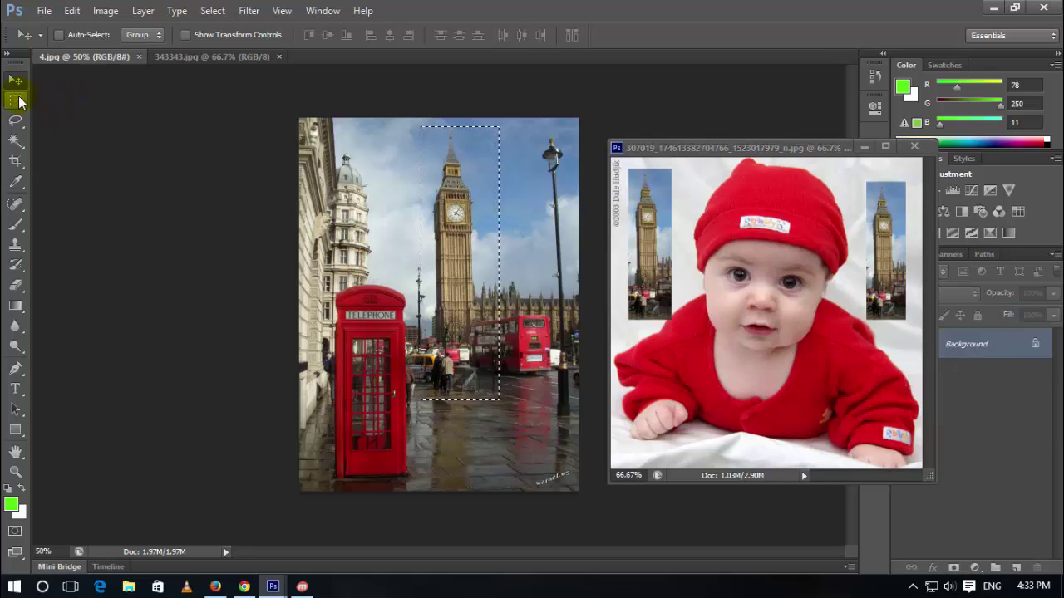
left_click(17, 100)
left_click(100, 98)
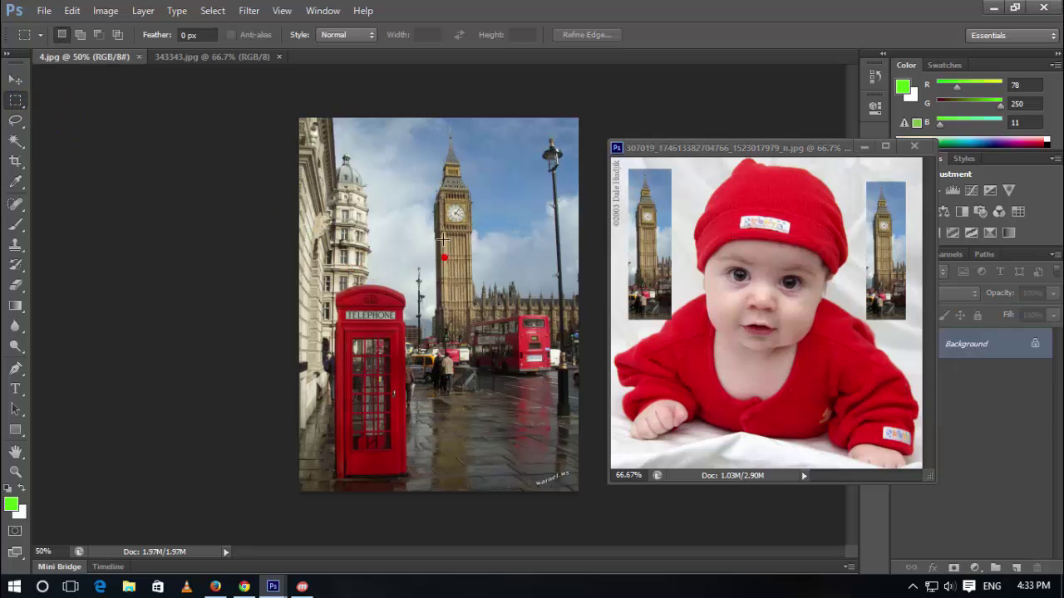
left_click(399, 168)
left_click_drag(400, 168, 547, 345)
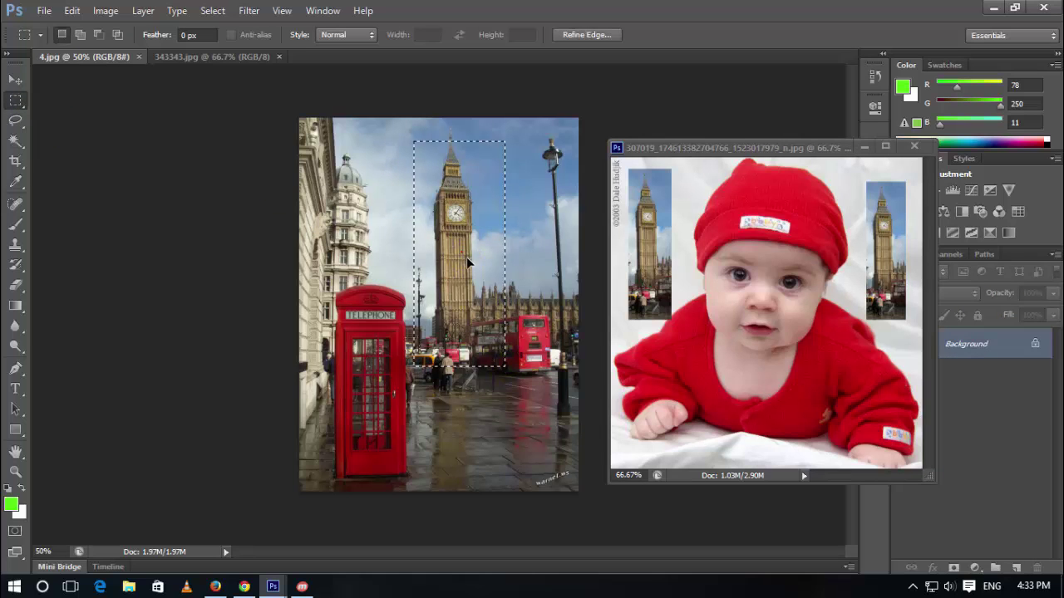
left_click_drag(461, 252, 668, 295)
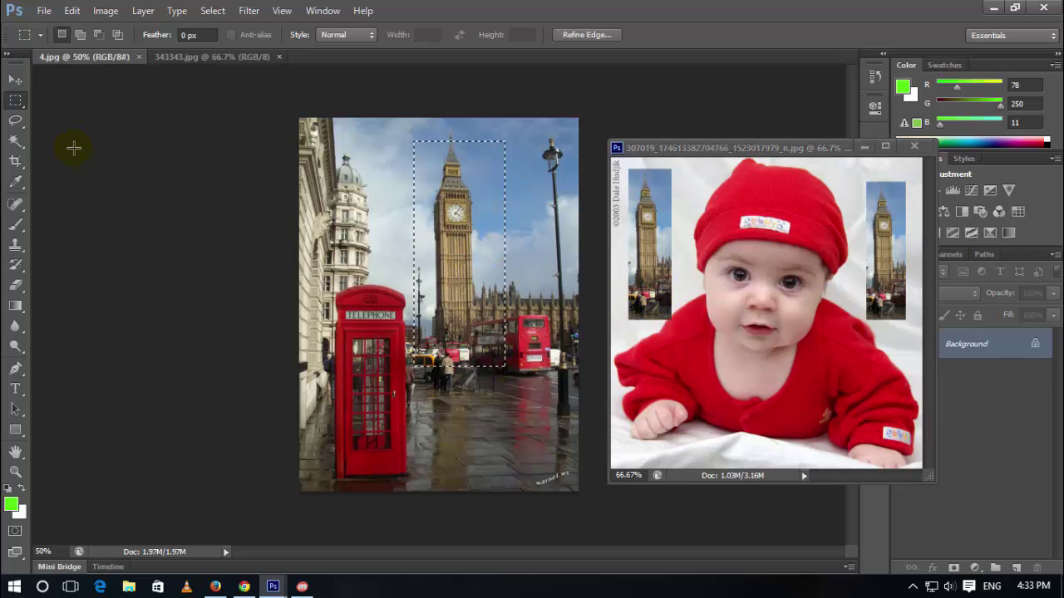
- Drag a third Big Ben copy in, scale it to about 22%, and place it beside the baby's hand
left_click(17, 83)
left_click_drag(444, 235, 738, 316)
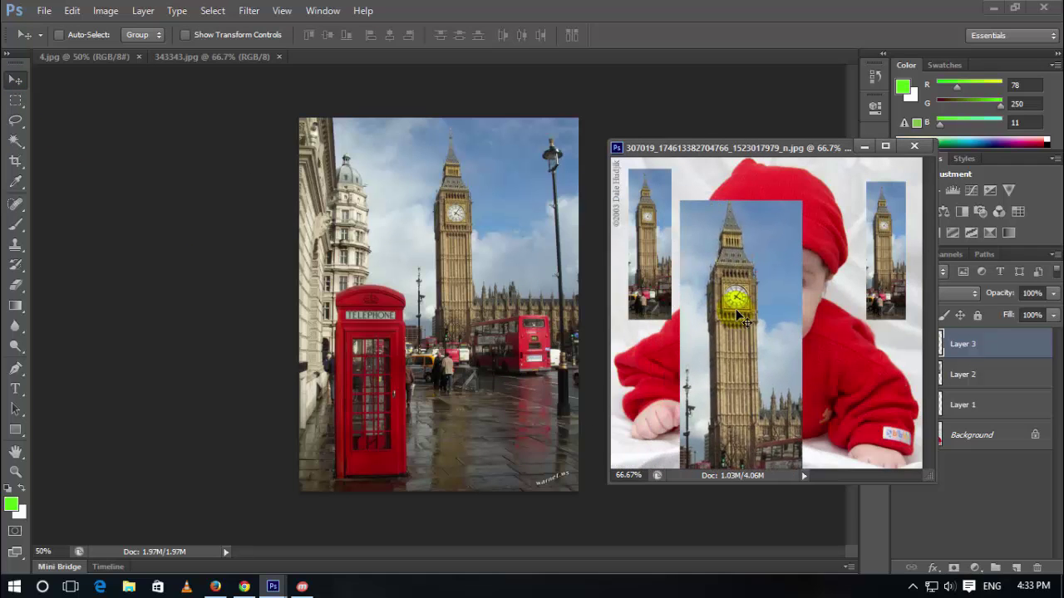
key("ctrl+t")
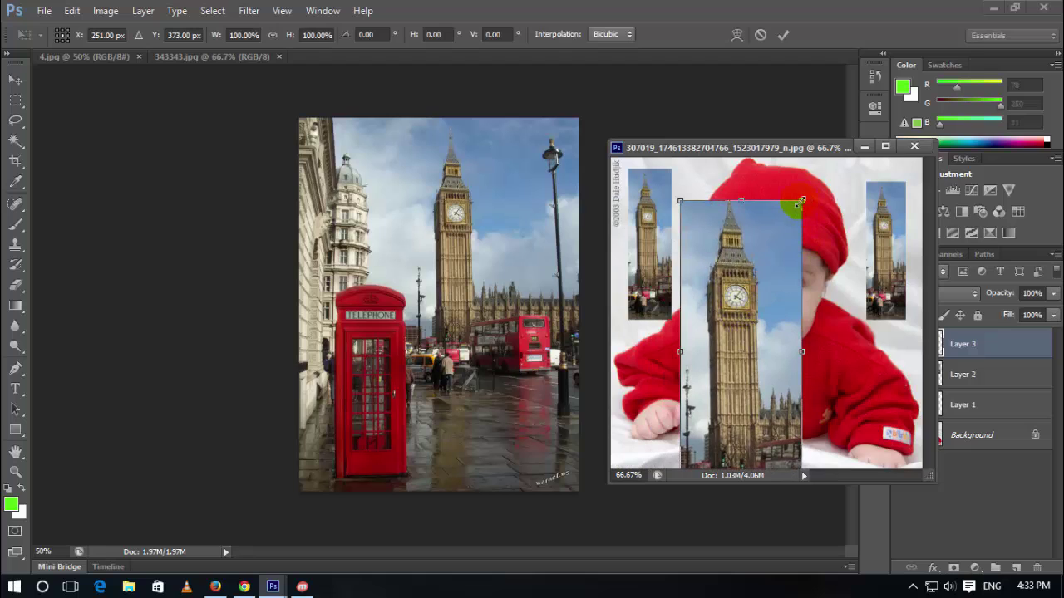
left_click_drag(801, 201, 751, 344)
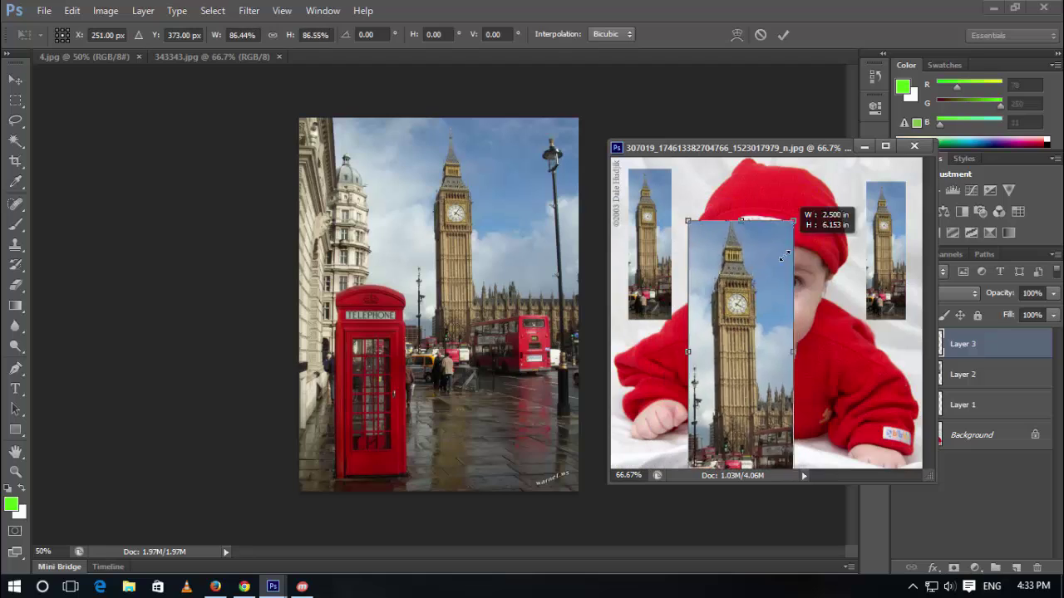
double_click(735, 336)
left_click_drag(734, 332, 650, 357)
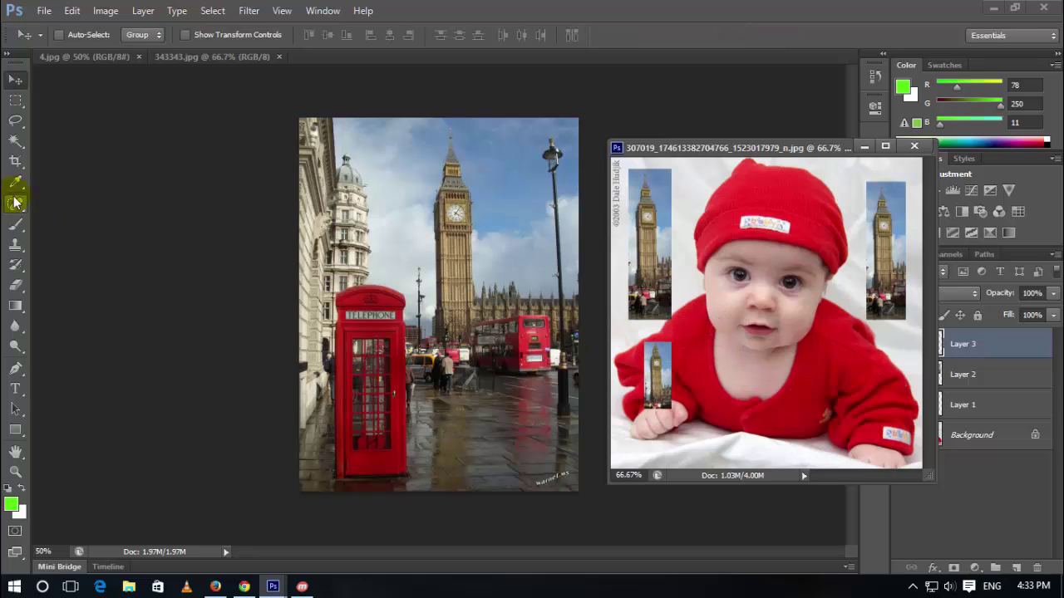
- Try Add to selection mode with rectangles around Big Ben and the phone box, then deselect
left_click(12, 108)
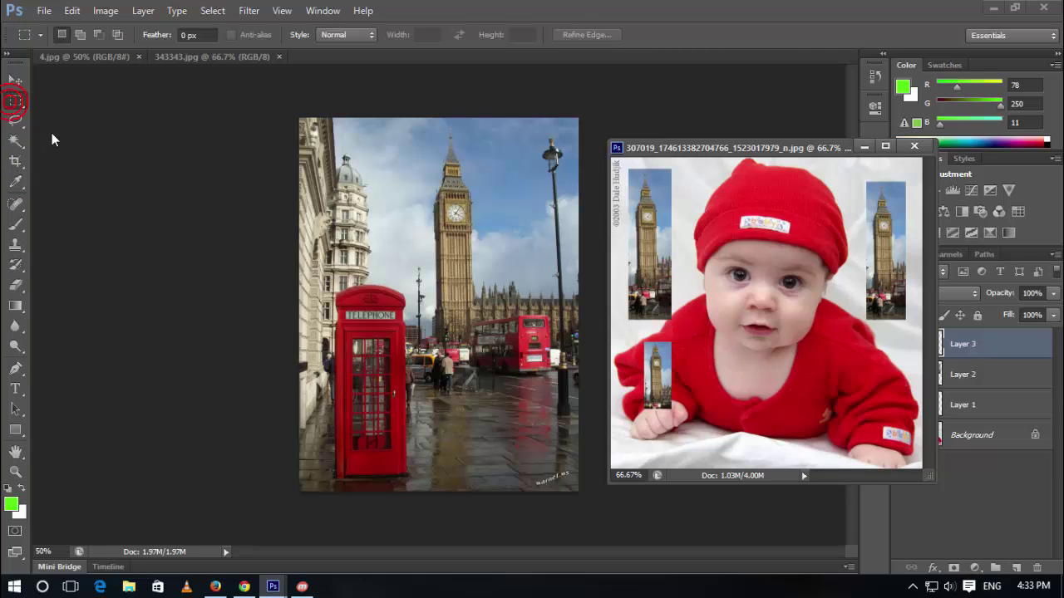
left_click(81, 35)
left_click_drag(505, 366, 413, 141)
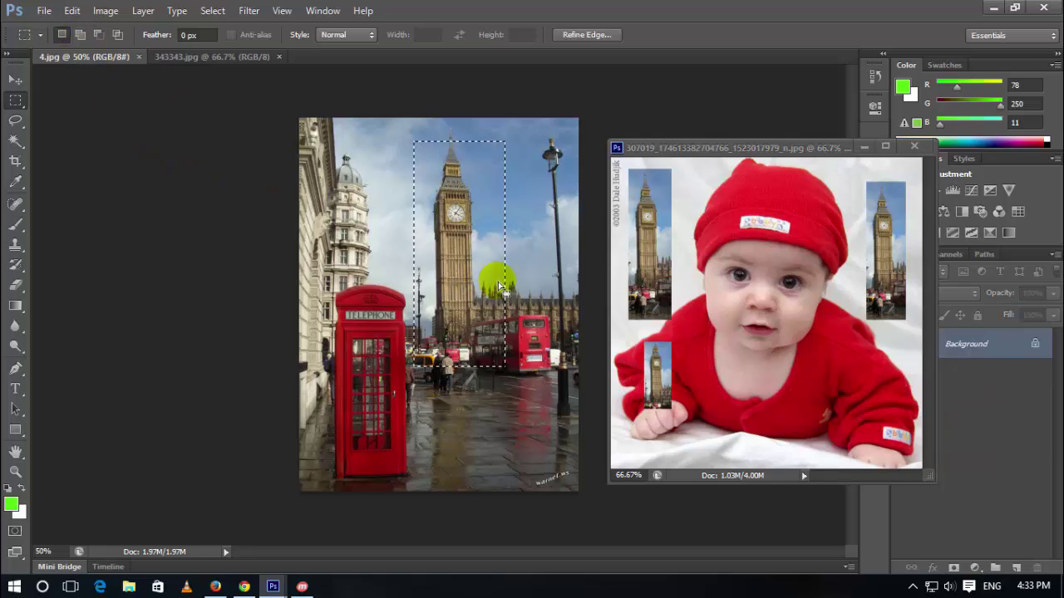
left_click_drag(406, 185, 511, 288)
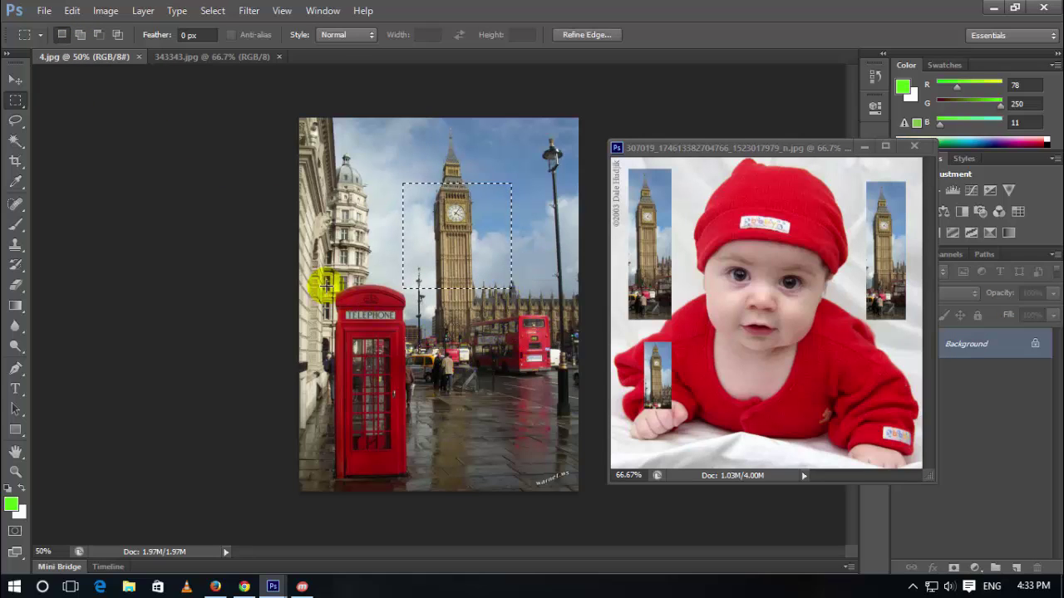
left_click_drag(327, 284, 413, 478)
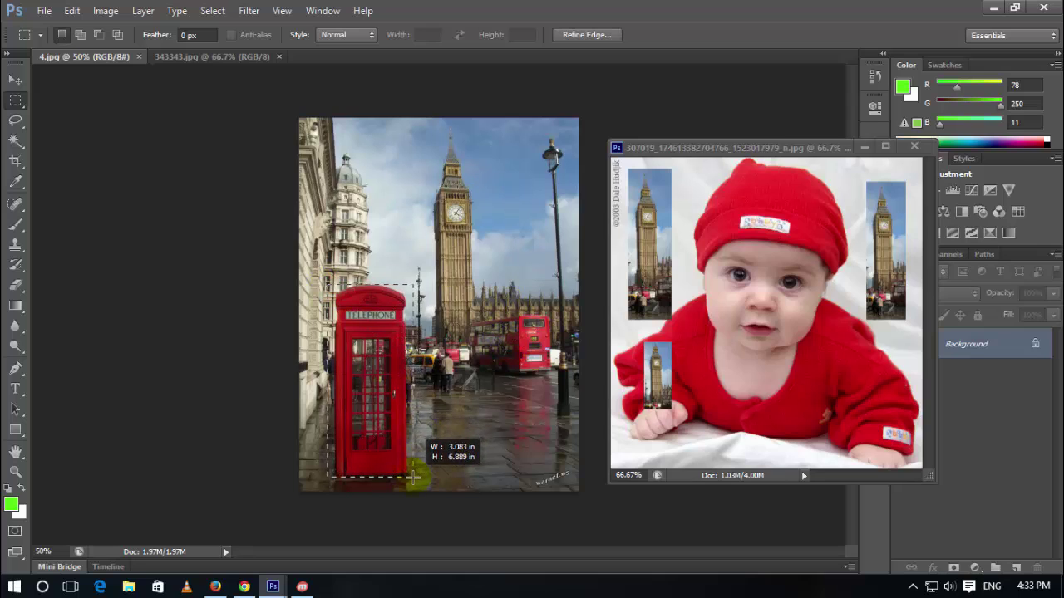
left_click_drag(422, 142, 478, 313)
left_click(413, 378)
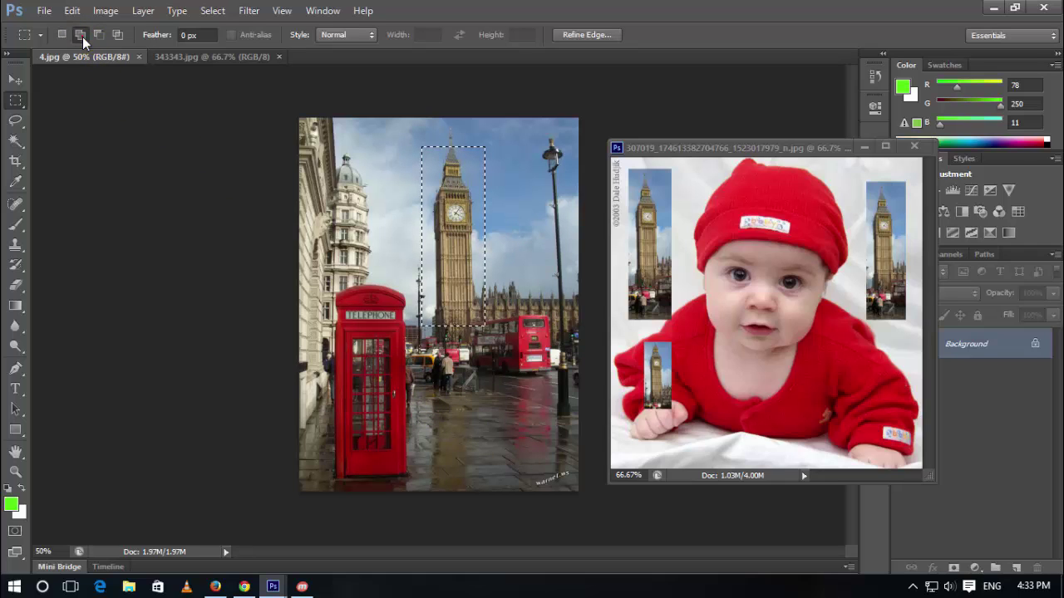
- Select the phone box plus the building-to-Big Ben area and drag it in as Layer 4
left_click_drag(341, 259, 407, 486)
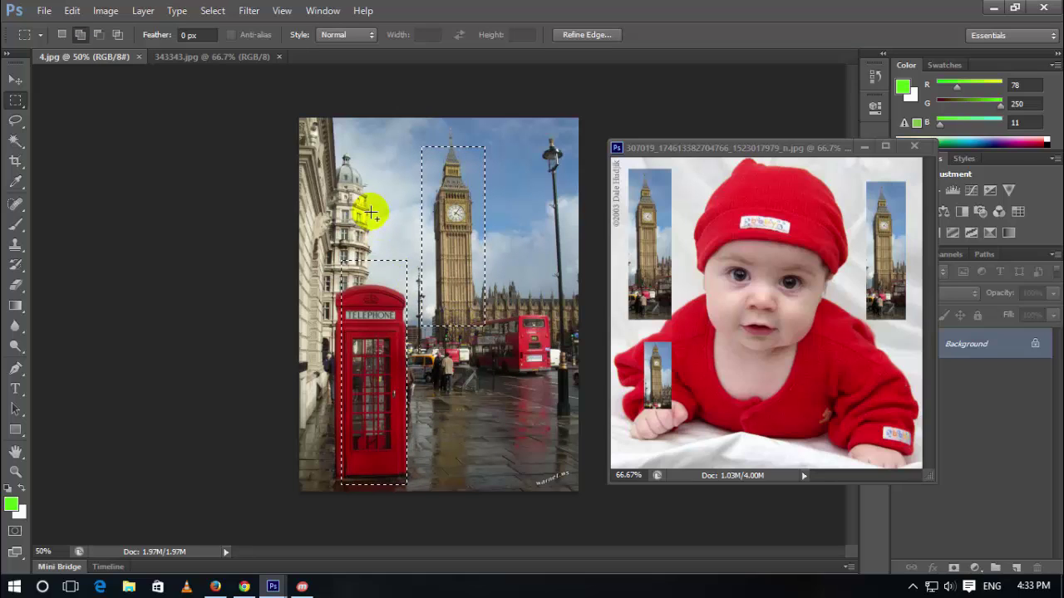
left_click_drag(366, 197, 446, 291)
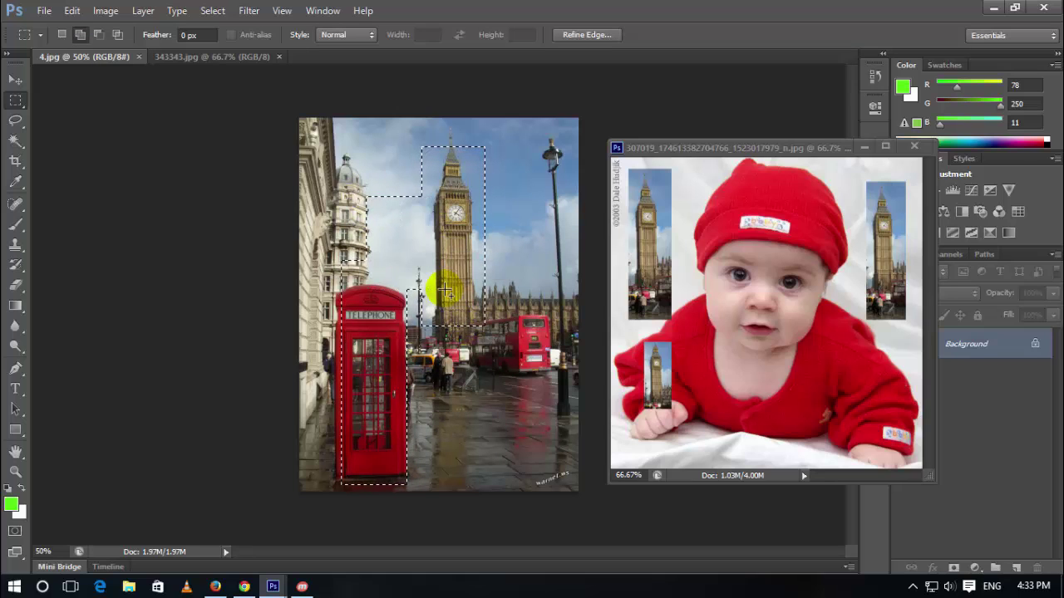
left_click(15, 80)
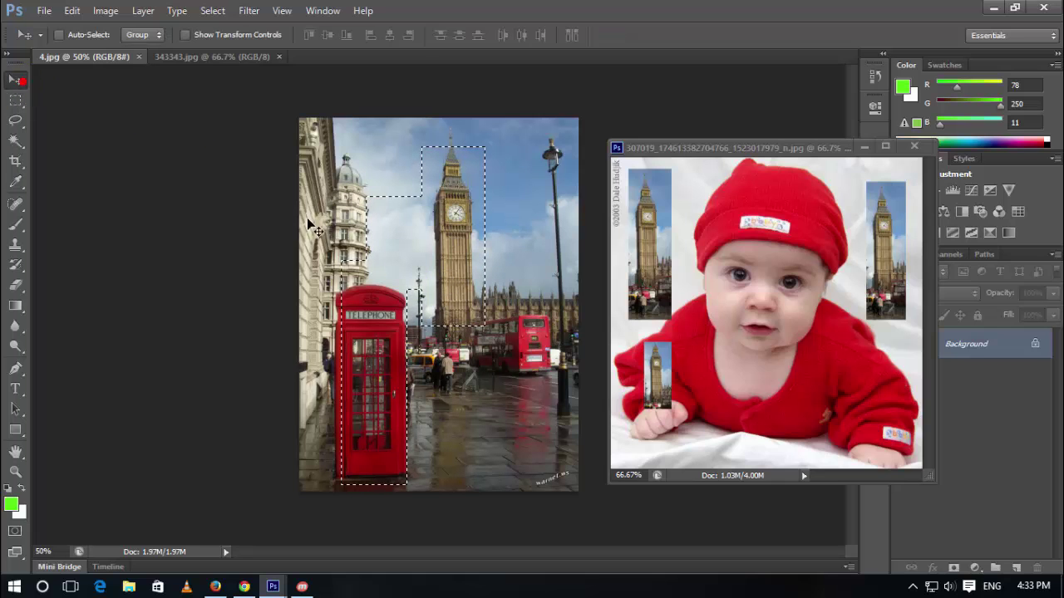
mouse_move(449, 271)
left_mouse_down()
mouse_move(707, 288)
mouse_move(788, 354)
mouse_move(803, 309)
left_mouse_up()
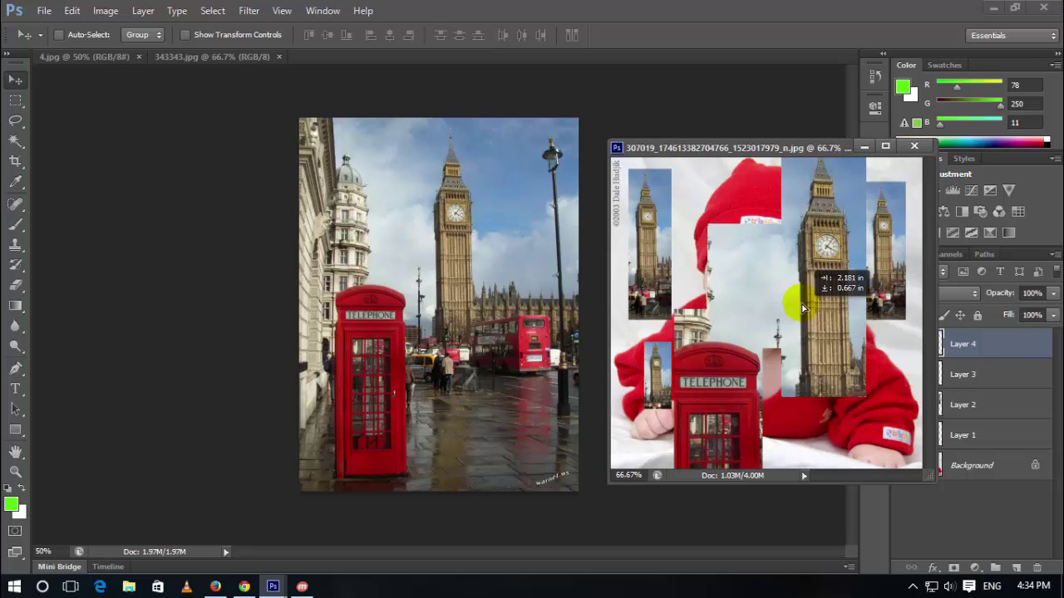
- Nudge Layer 4 into place, then subtract building and phone-box areas from the 4.jpg selection
left_click_drag(802, 309, 764, 335)
key("m")
left_click(97, 36)
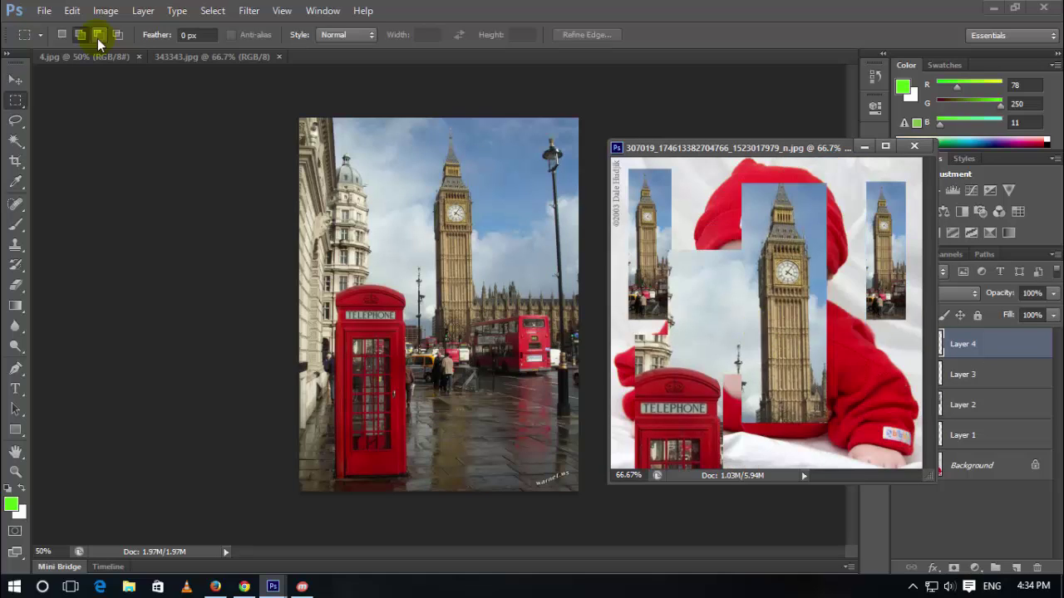
left_click(453, 255)
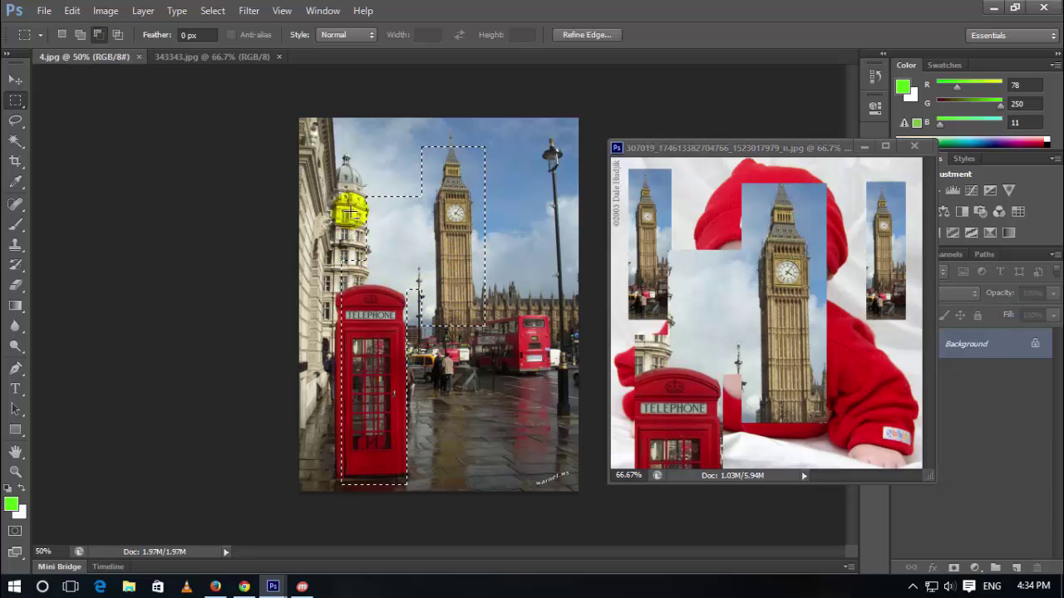
left_click_drag(345, 170, 442, 312)
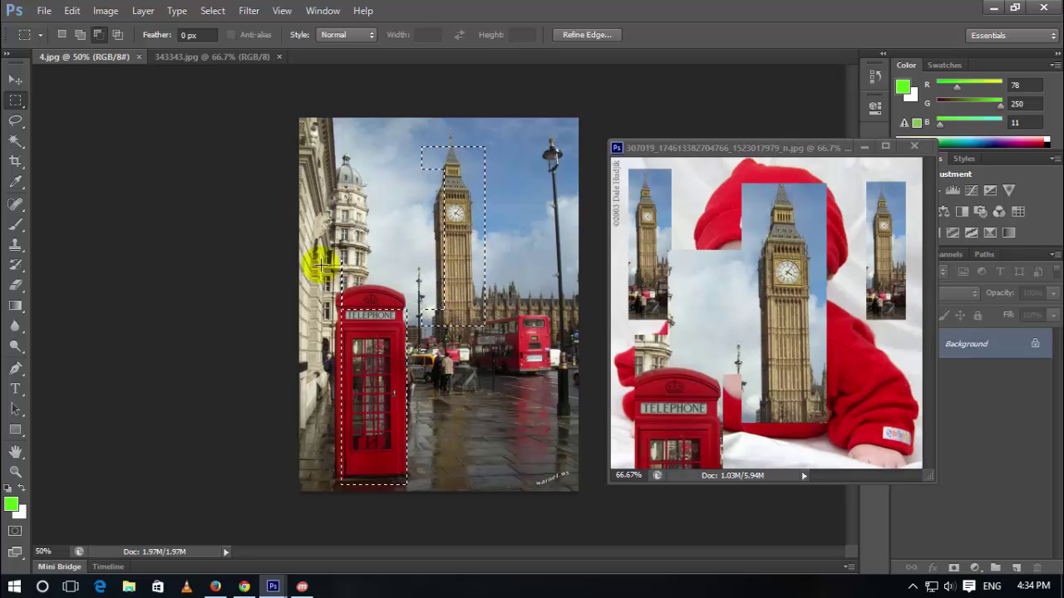
left_click_drag(331, 256, 420, 390)
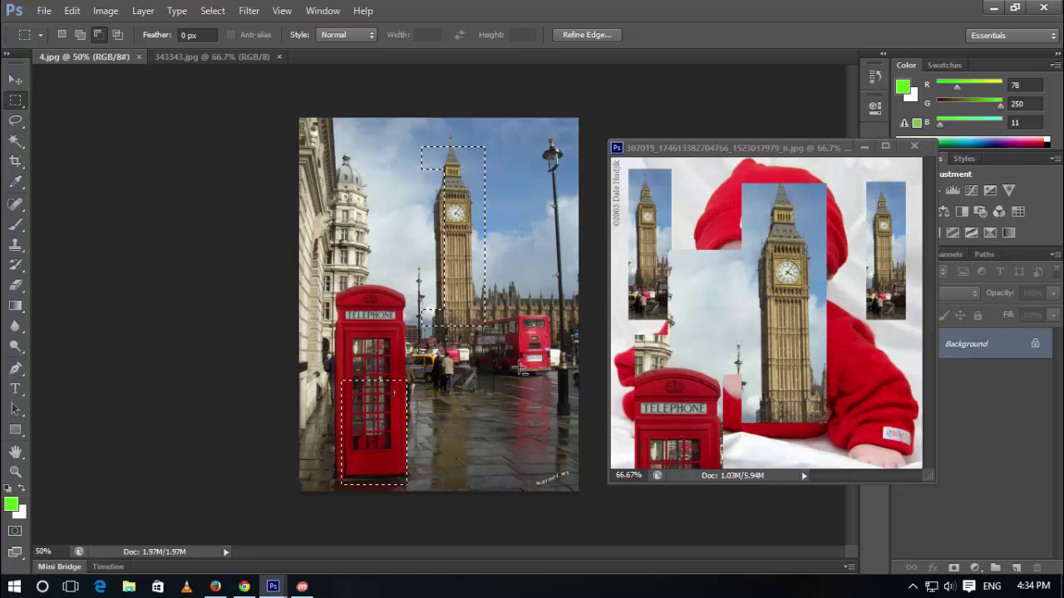
left_click_drag(520, 366, 407, 238)
- Try Intersect mode with rectangles over the phone box and street, then deselect
right_click(17, 102)
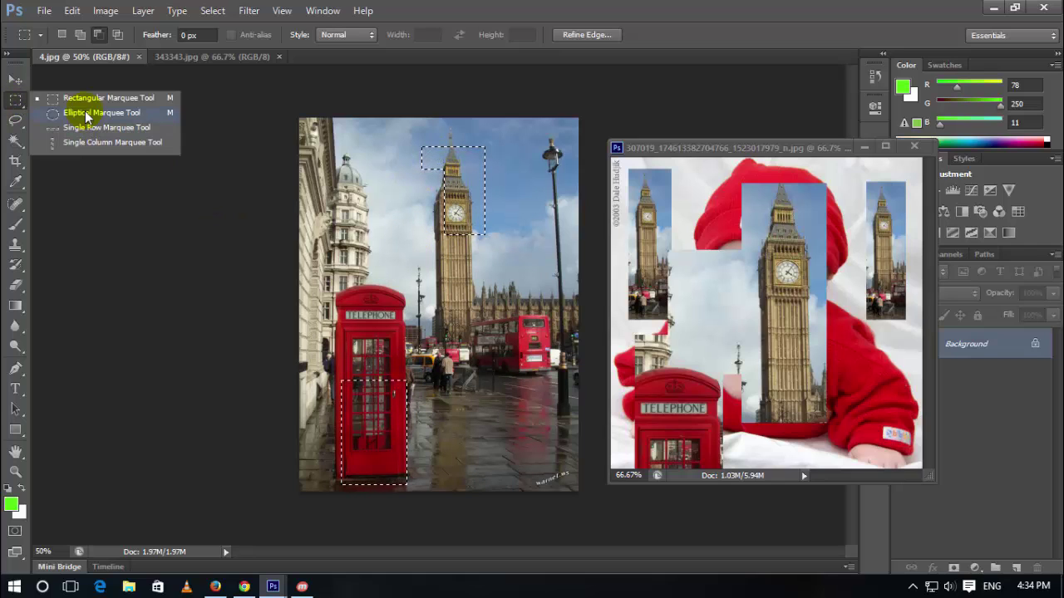
left_click(99, 34)
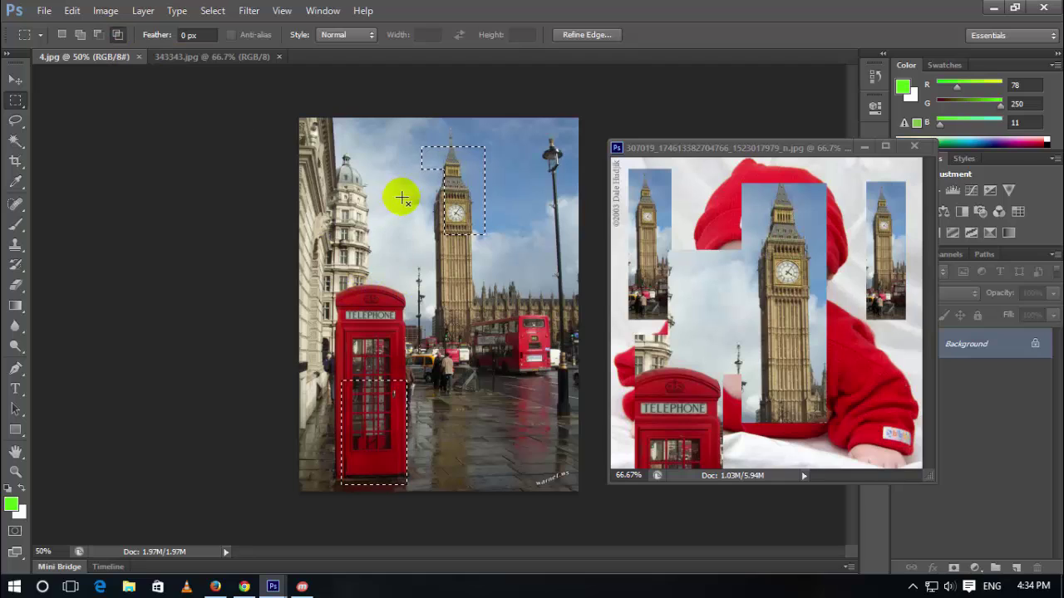
left_click_drag(376, 193, 469, 393)
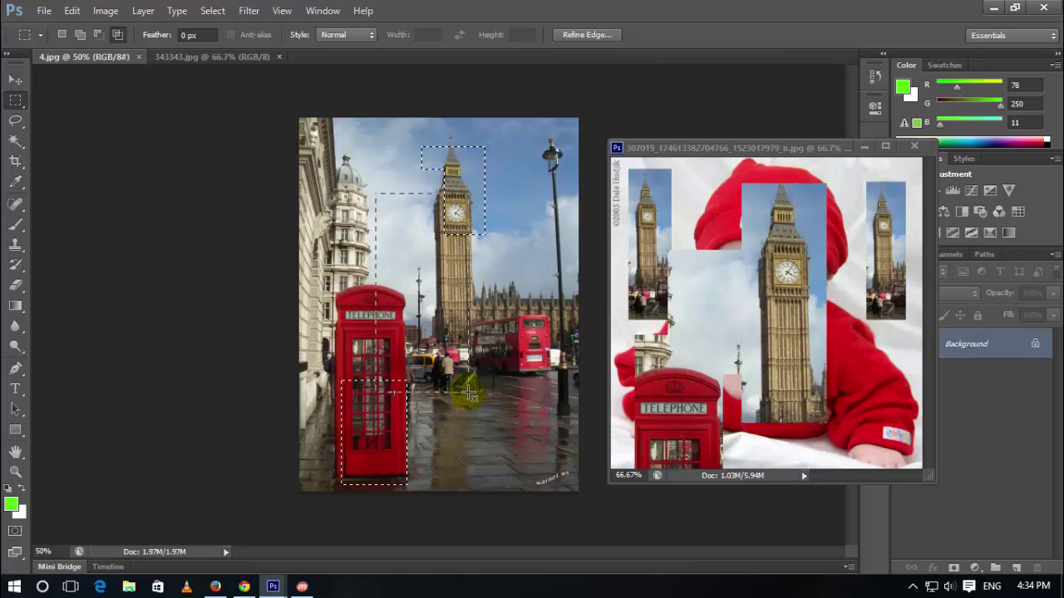
mouse_move(389, 238)
left_mouse_down()
mouse_move(472, 378)
mouse_move(453, 362)
left_mouse_up()
left_click(440, 361)
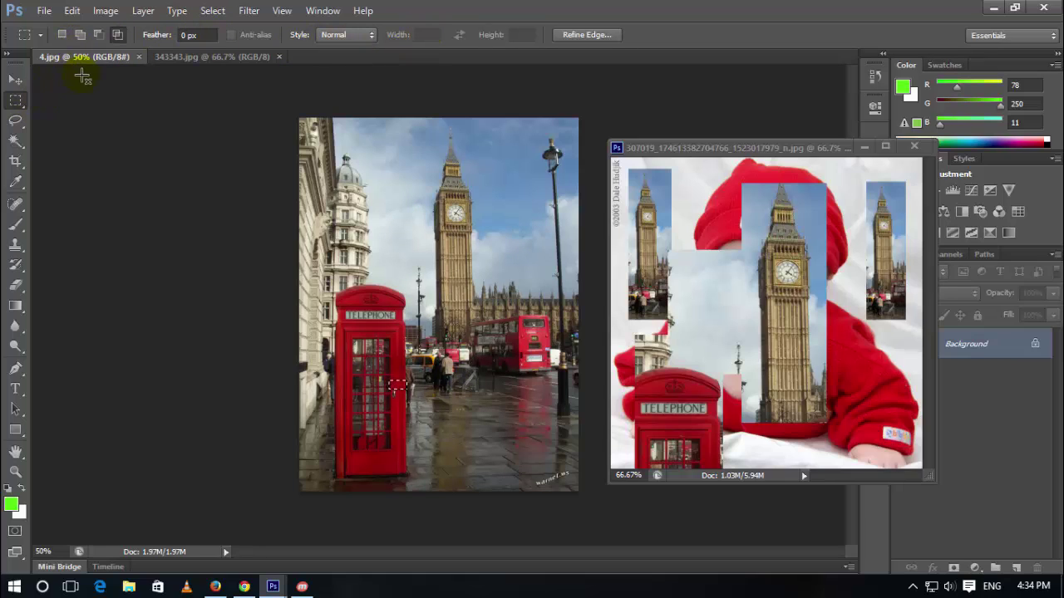
right_click(11, 106)
- Select ovals around Big Ben's clock and the telephone box, joined by a third oval
left_click(56, 111)
mouse_move(421, 173)
left_mouse_down()
mouse_move(504, 269)
mouse_move(476, 226)
left_mouse_up()
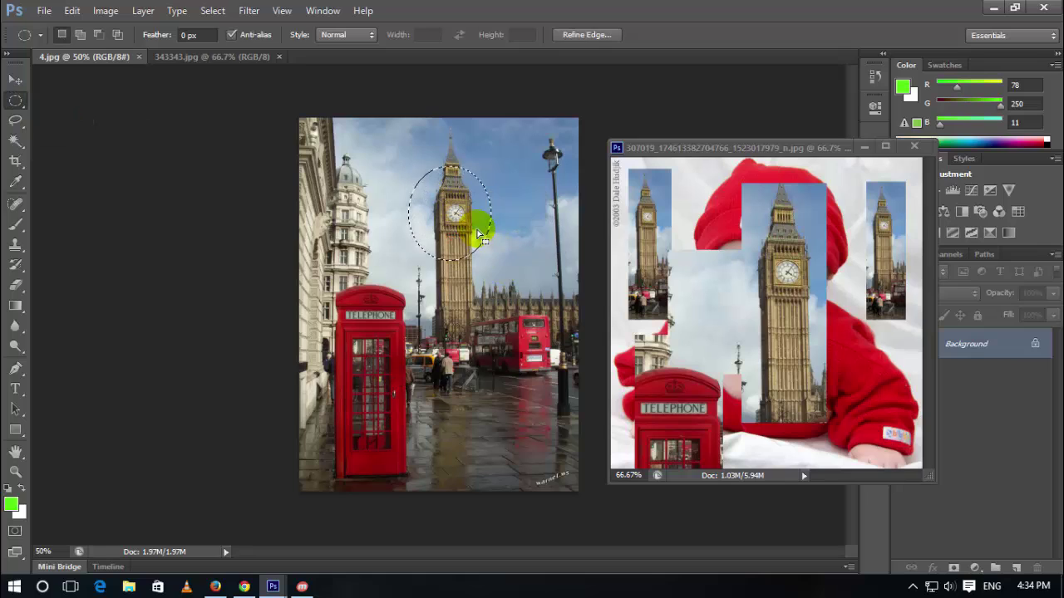
left_click(80, 35)
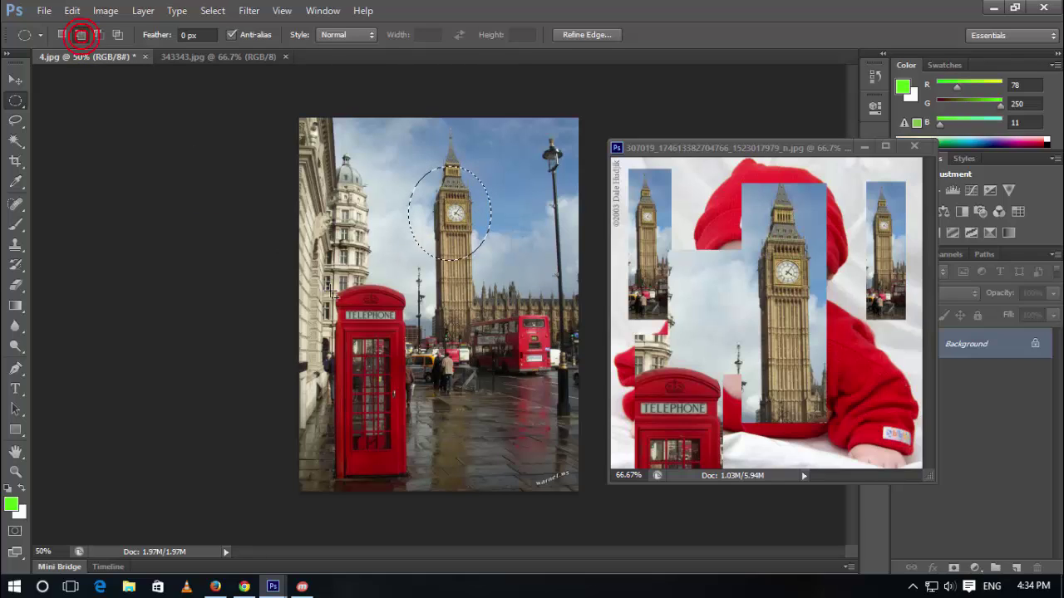
left_click_drag(320, 265, 438, 385)
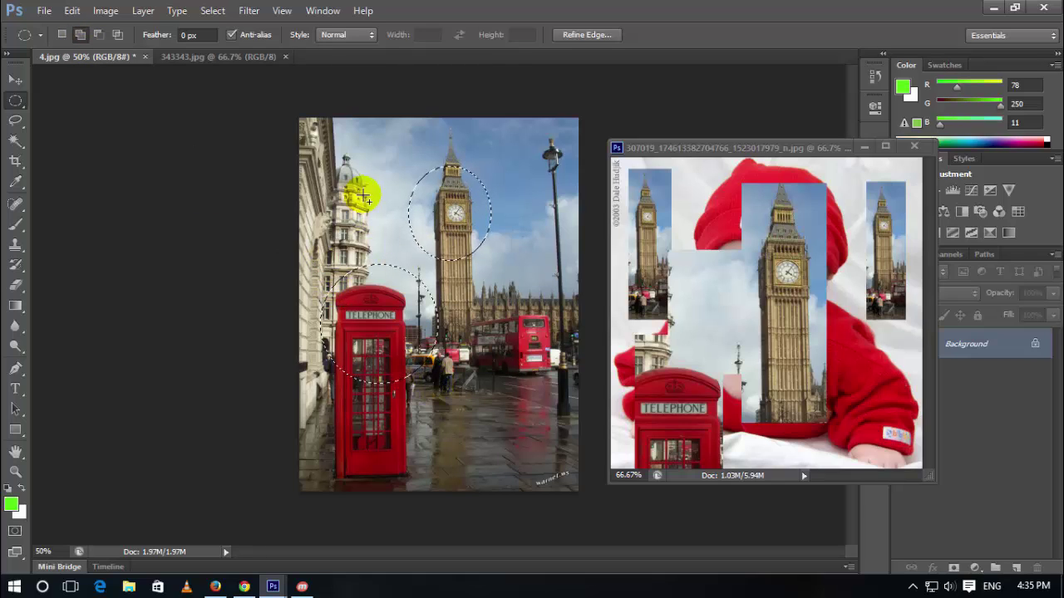
mouse_move(461, 310)
left_mouse_down()
mouse_move(365, 189)
mouse_move(420, 256)
left_mouse_up()
- Subtract an oval near Big Ben's lower right and drag the cutout in as Layer 5
left_click(98, 35)
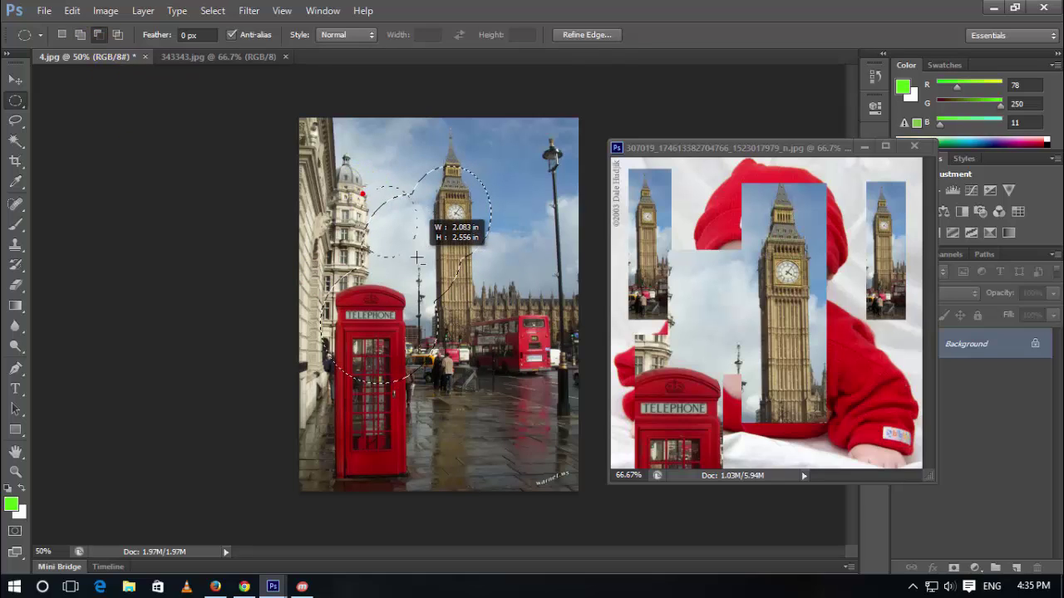
left_click_drag(536, 335, 426, 243)
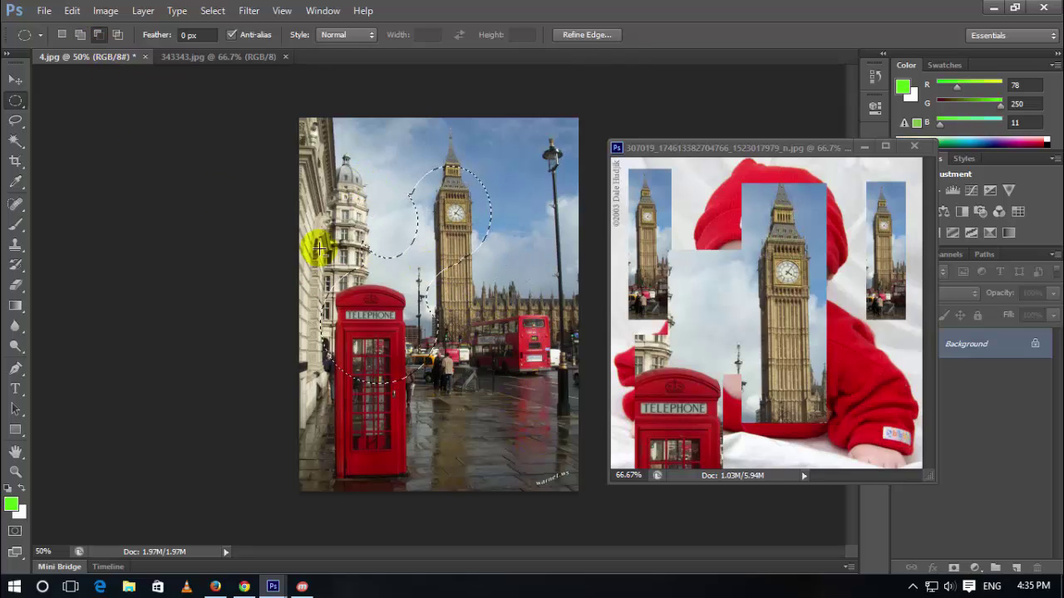
left_click(15, 79)
mouse_move(381, 287)
left_mouse_down()
mouse_move(686, 317)
mouse_move(723, 308)
mouse_move(737, 337)
left_mouse_up()
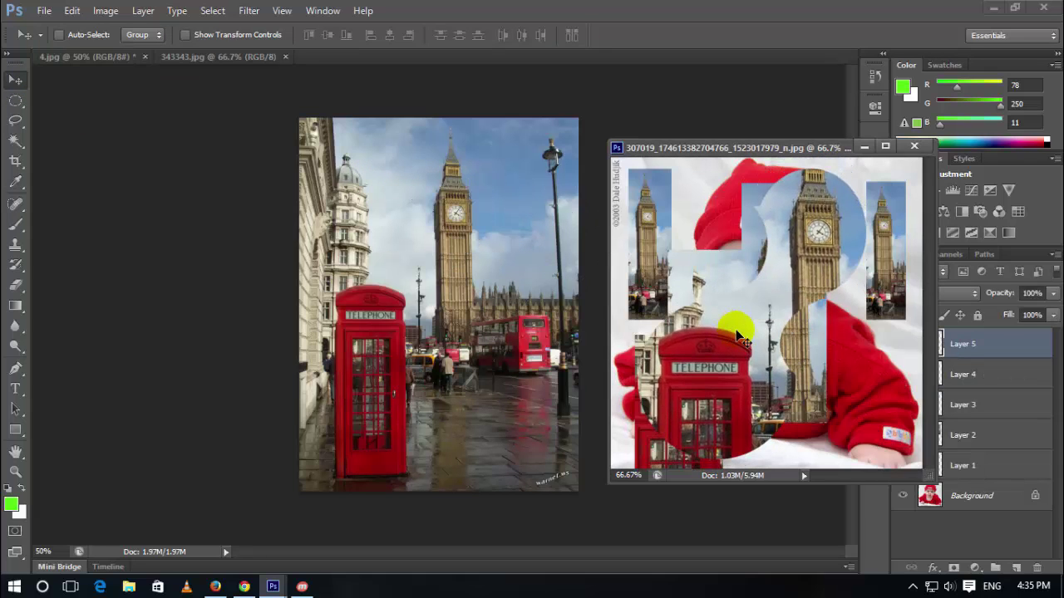
- Scale down Layer 5's Big Ben and phone-box cutout and move it onto the baby's red sleeve
key("ctrl+t")
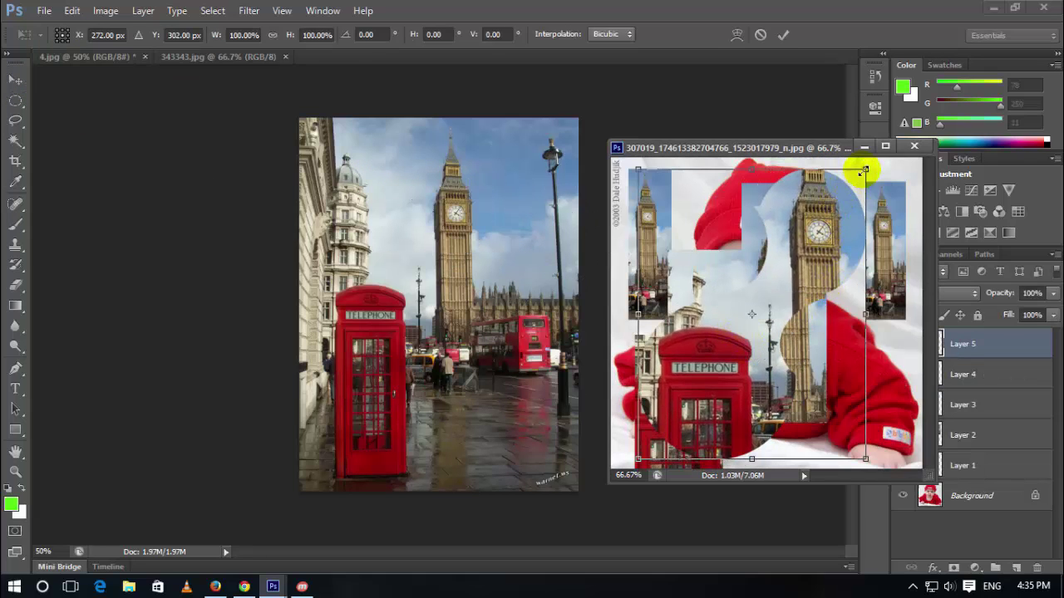
mouse_move(865, 166)
left_mouse_down()
mouse_move(877, 212)
mouse_move(783, 274)
mouse_move(755, 330)
mouse_move(873, 309)
left_mouse_up()
key("Return")
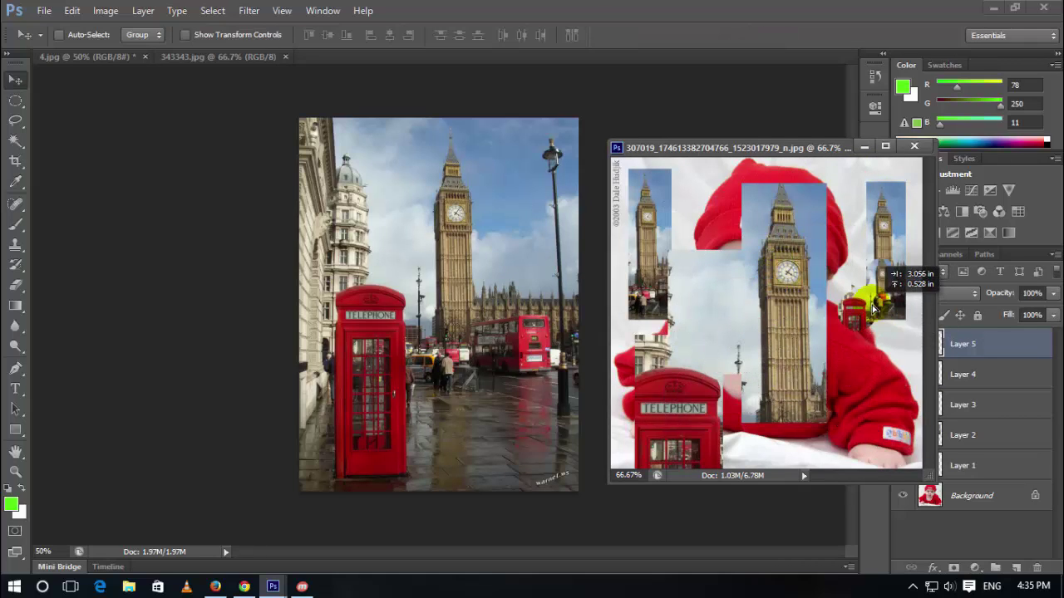
left_click_drag(872, 310, 860, 402)
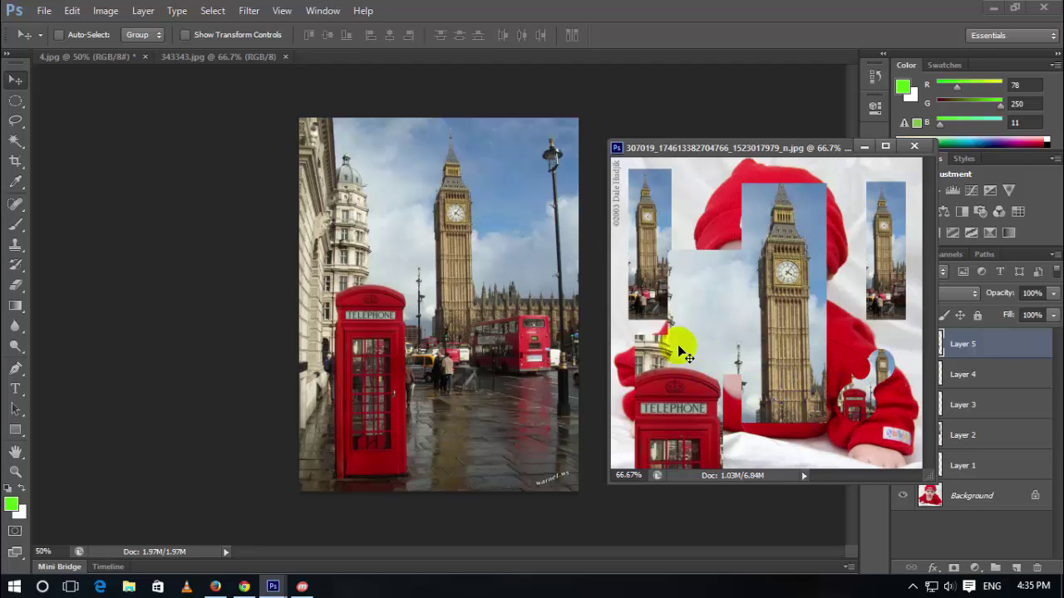
- Choose Single Row Marquee, close 343343.jpg, and start closing the London photo 4.jpg
left_click(18, 103)
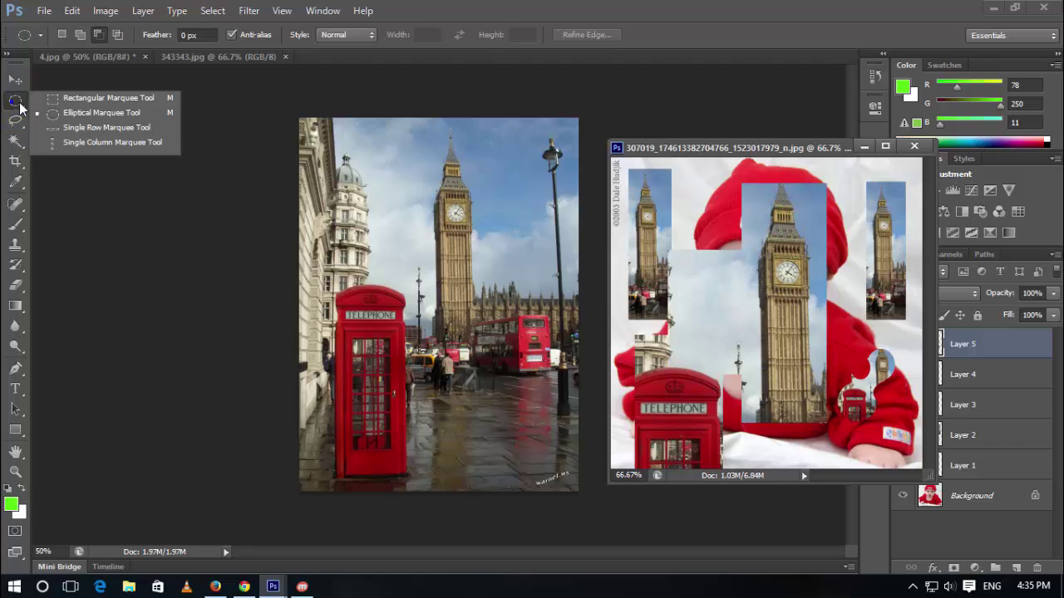
left_click(82, 129)
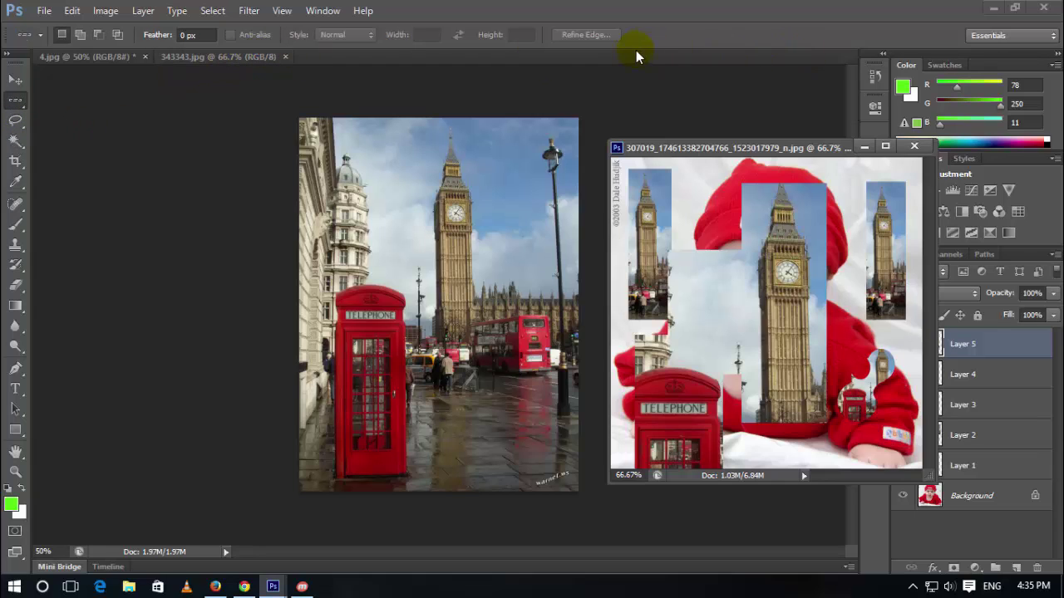
left_click(285, 56)
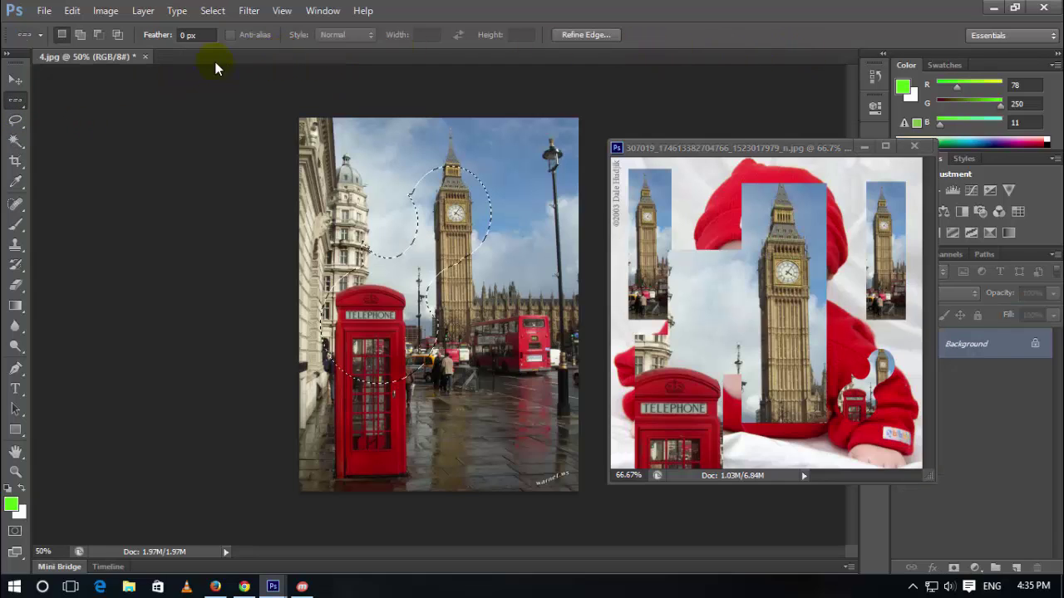
left_click(146, 57)
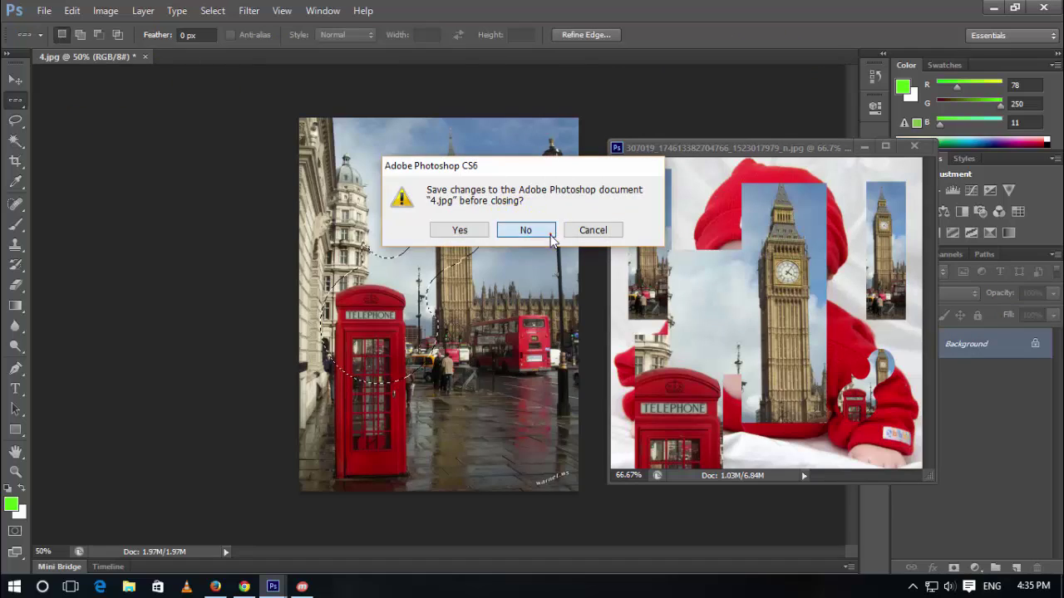
- Discard changes to 4.jpg, open beach photo 1.jpg, and select a single pixel row across it
left_click(524, 229)
double_click(353, 216)
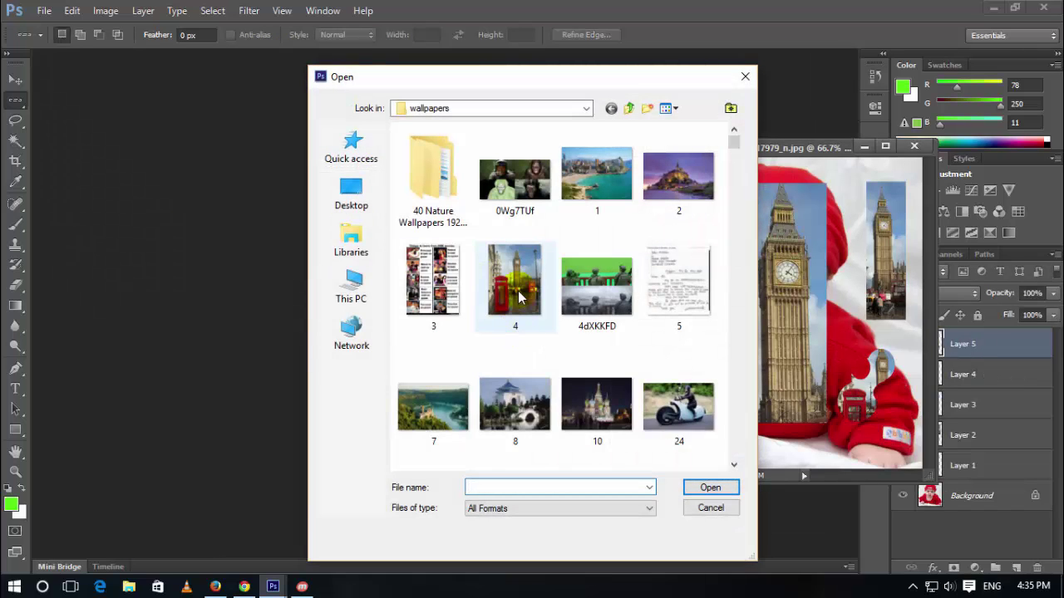
left_click(597, 284)
double_click(599, 166)
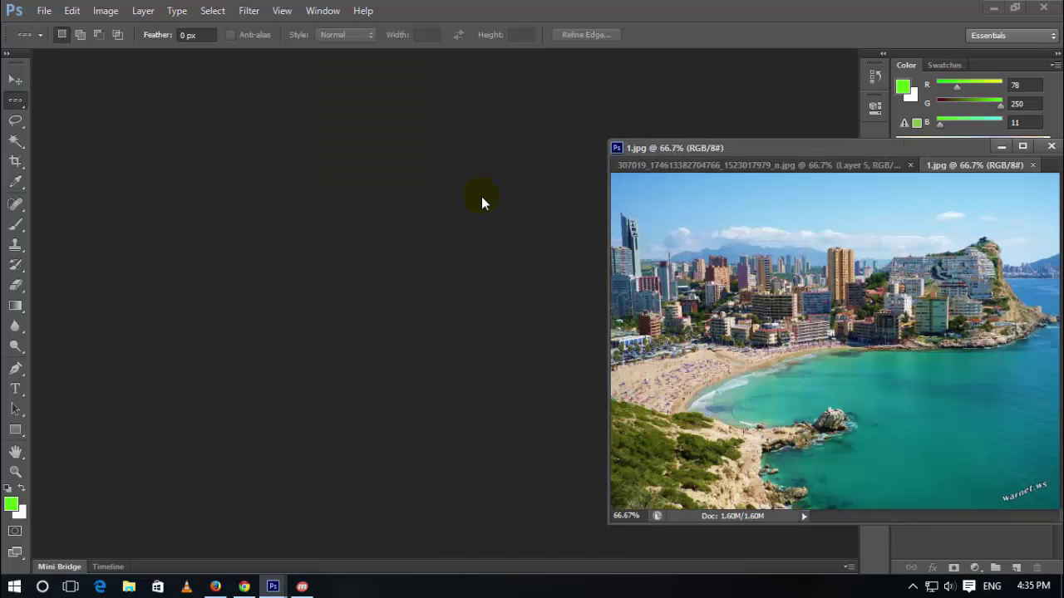
mouse_move(750, 158)
left_mouse_down()
mouse_move(278, 156)
mouse_move(196, 103)
left_mouse_up()
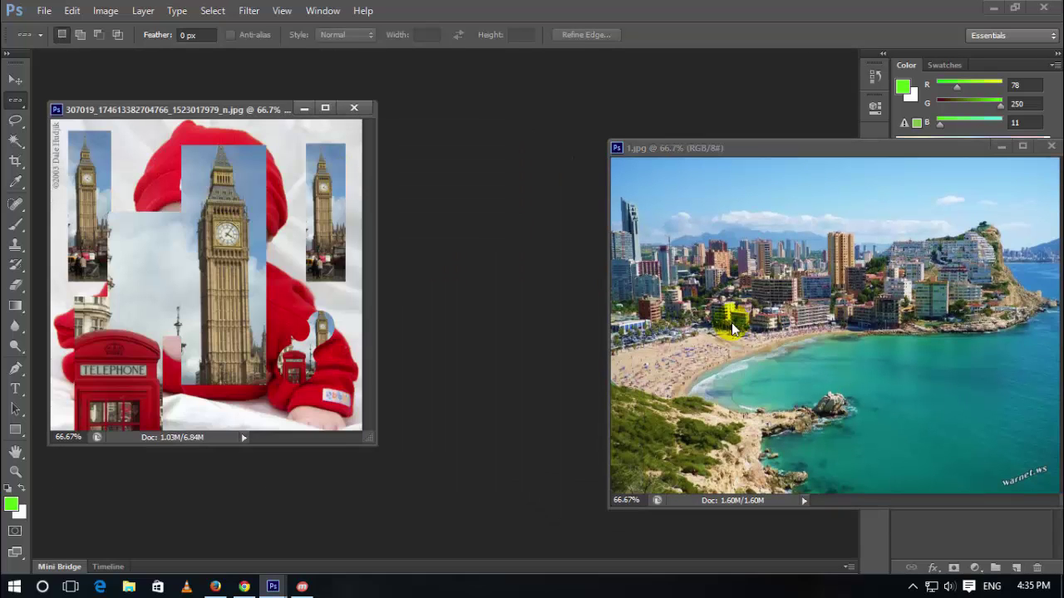
left_click(817, 369)
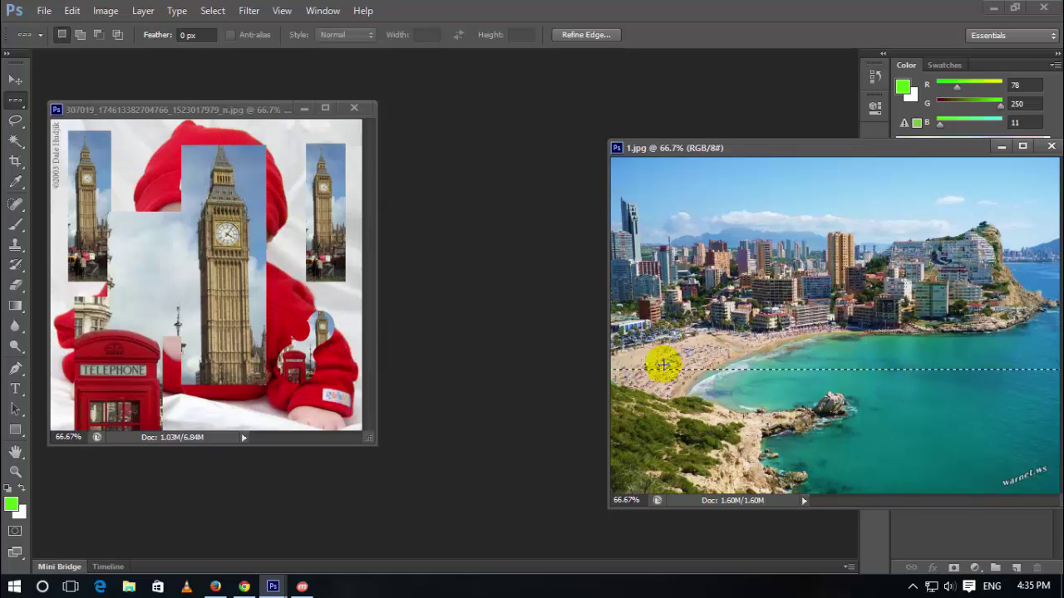
- Create a new blank document, Untitled-1, and float it in its own window
left_click(44, 10)
left_click(62, 28)
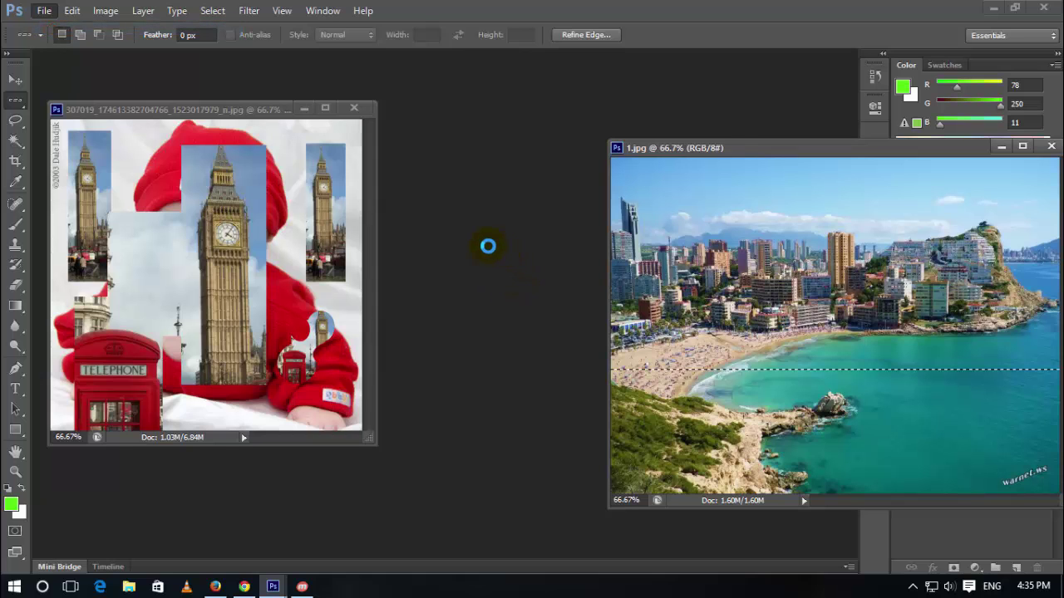
left_click(686, 136)
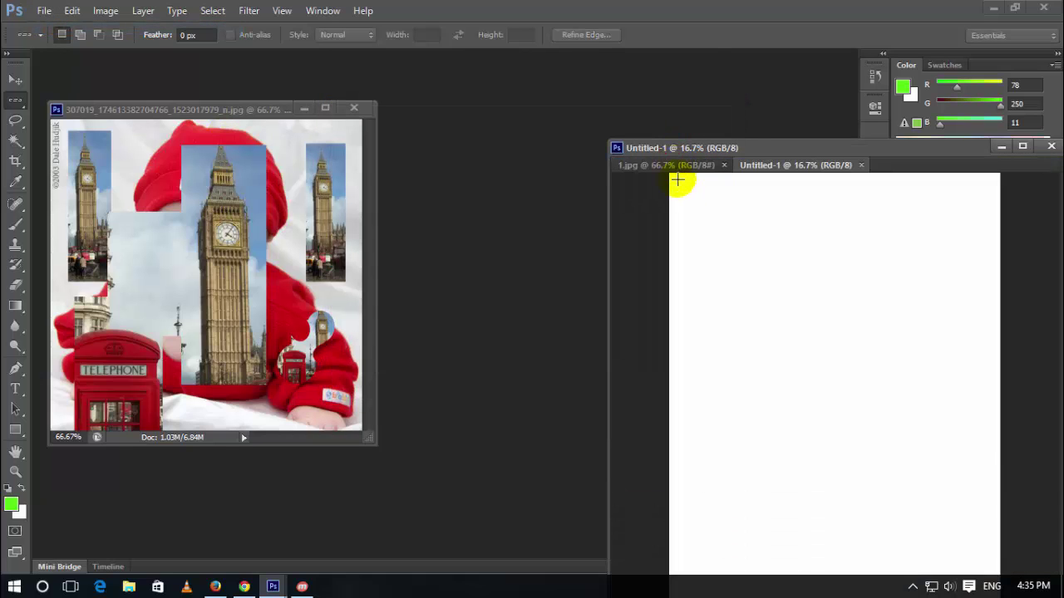
left_click_drag(755, 165, 123, 129)
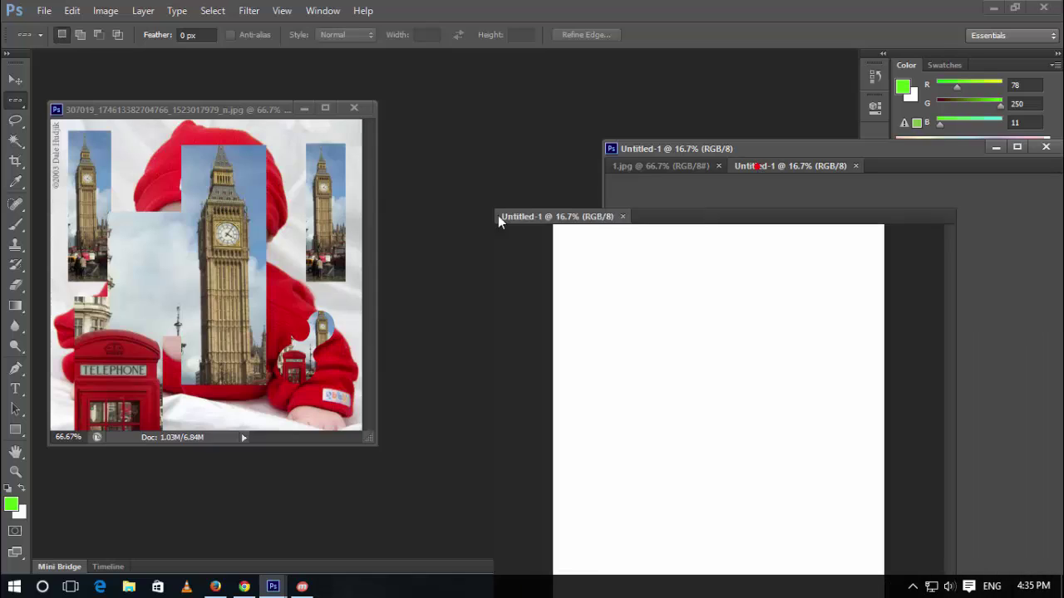
- Select a single pixel row across the sea and dismiss the locked-layer error when moving it
left_click_drag(792, 393, 862, 416)
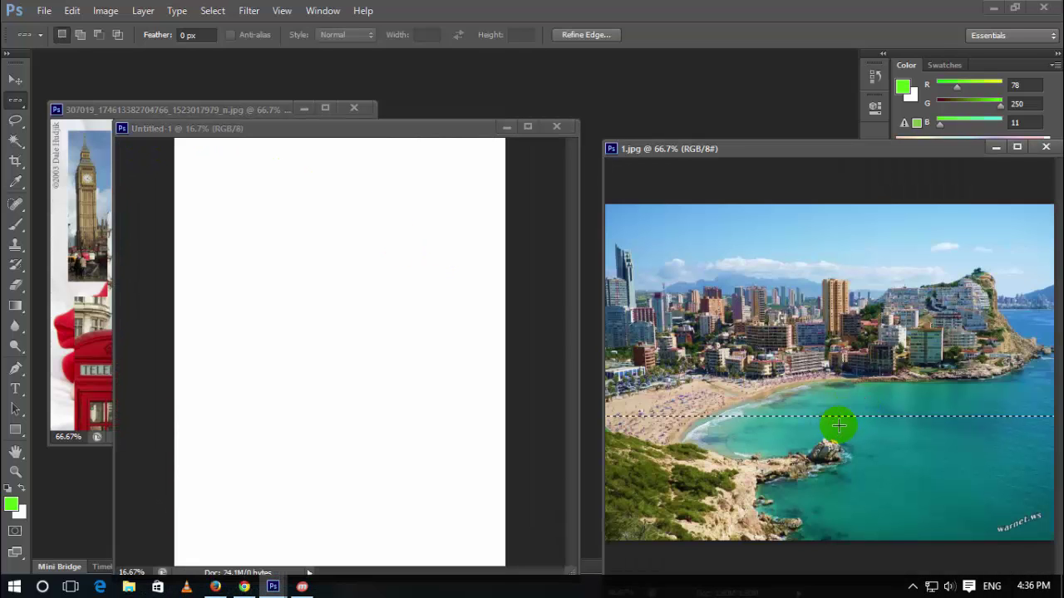
left_click(16, 81)
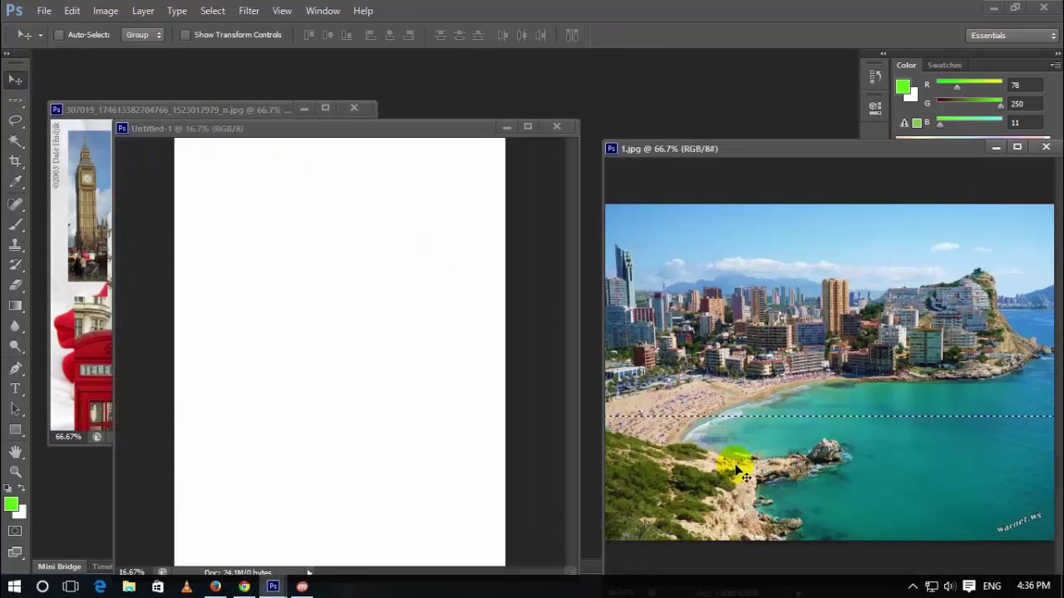
left_click_drag(830, 414, 782, 419)
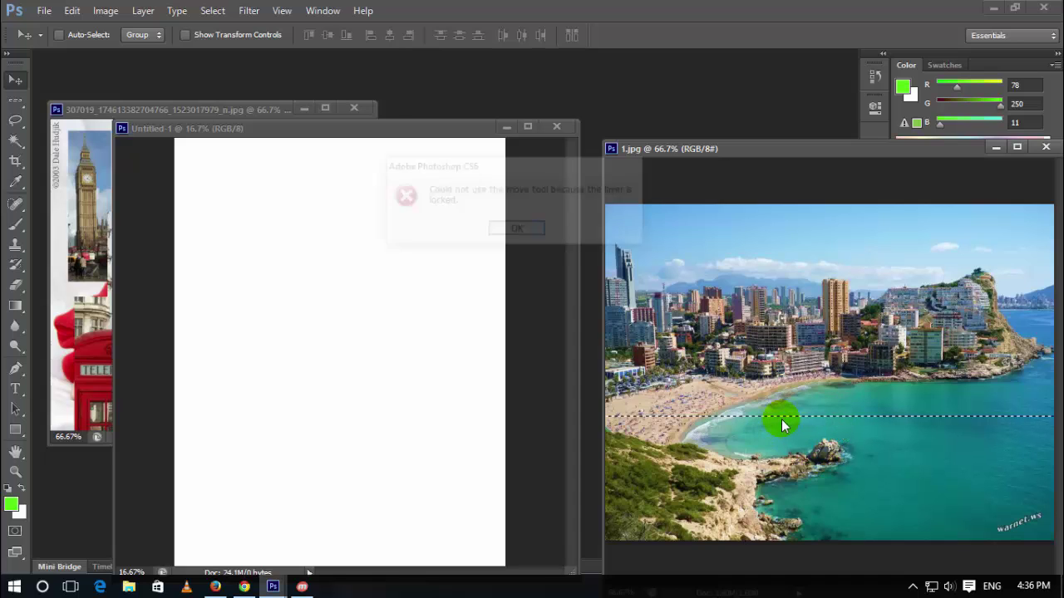
left_click(518, 230)
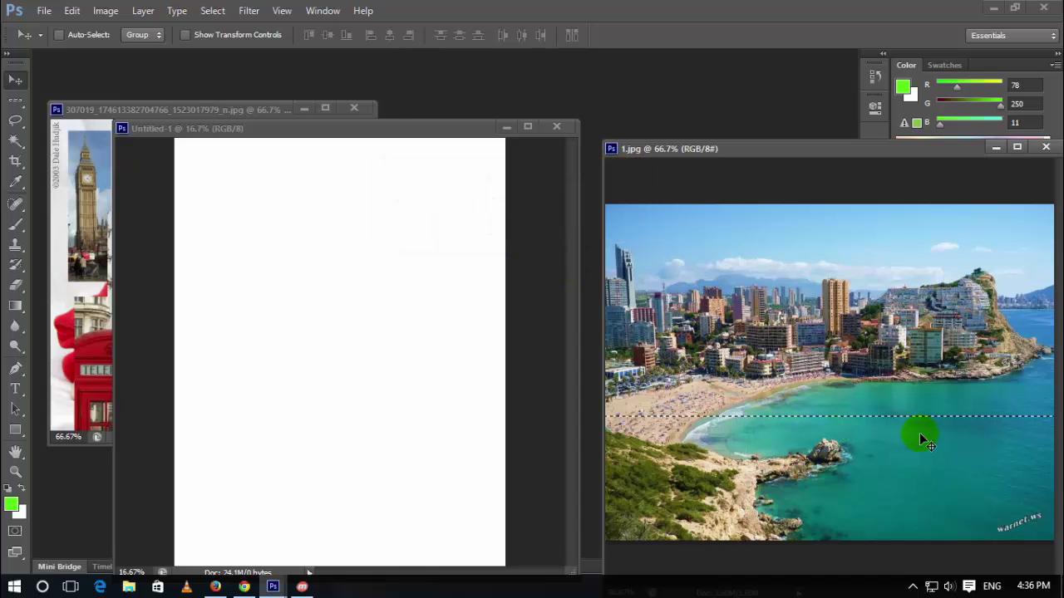
- Paste the sea row into Untitled-1 as a thin teal line, position it, and zoom in
left_click(430, 341)
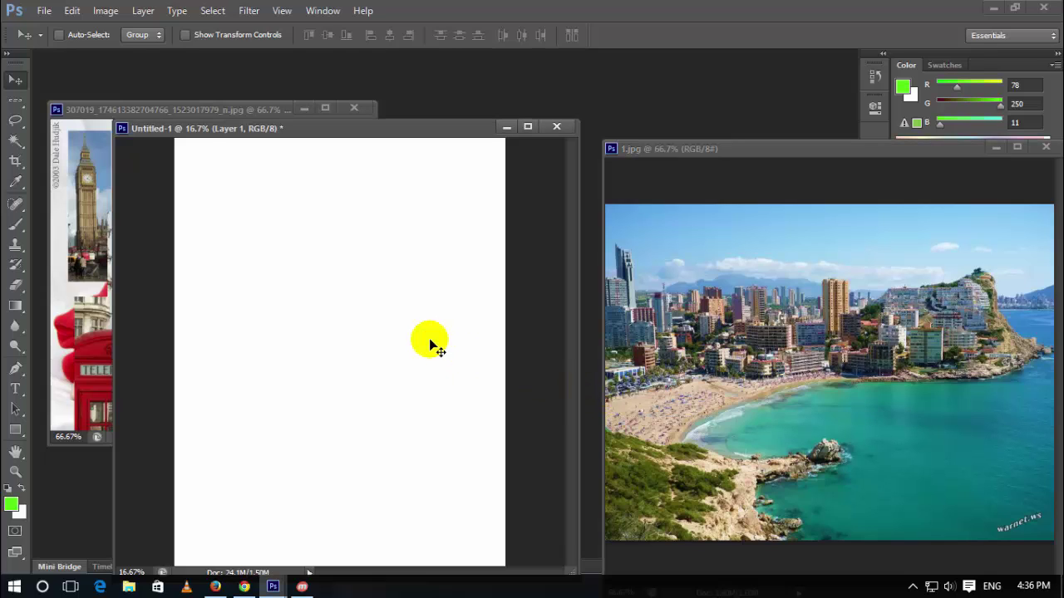
key("ctrl+v")
mouse_move(399, 349)
left_mouse_down()
mouse_move(325, 403)
mouse_move(314, 397)
left_mouse_up()
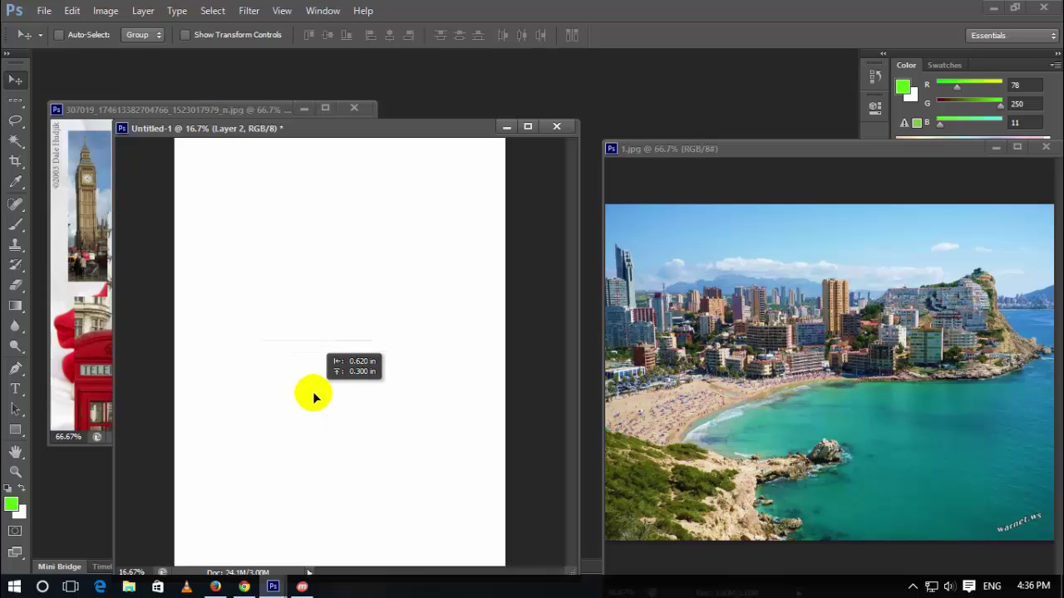
key("ctrl+plus")
key("ctrl+plus")
key("ctrl+plus")
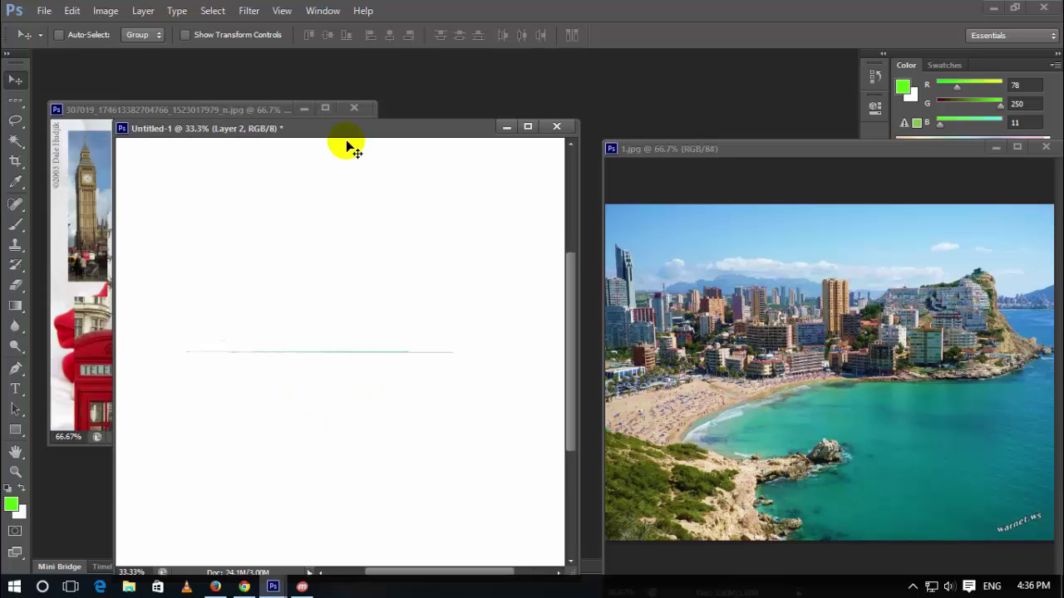
key("ctrl+plus")
key("ctrl+plus")
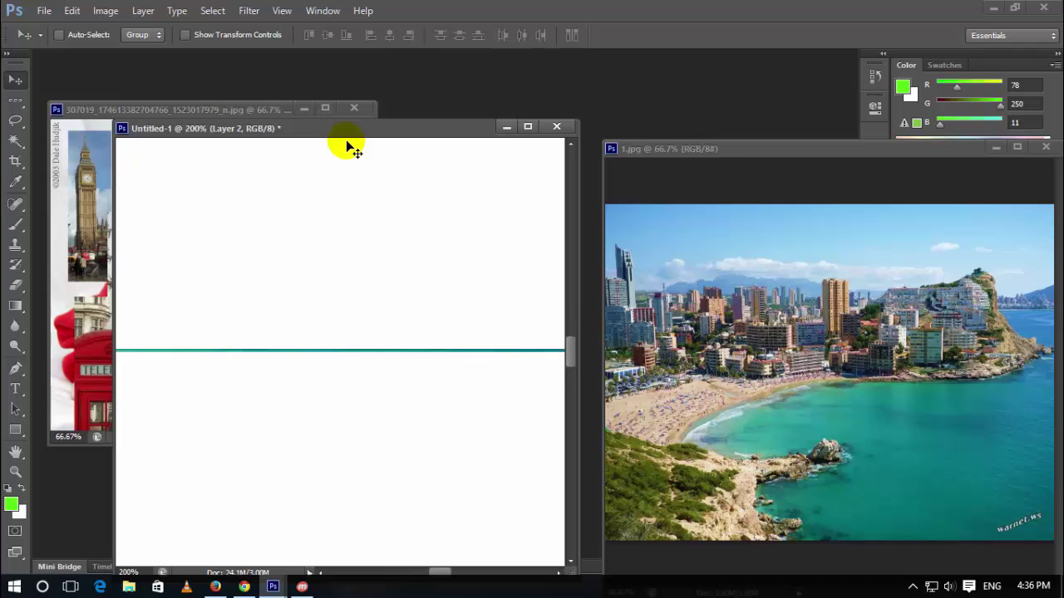
key("ctrl+plus")
key("ctrl+plus")
key("ctrl+plus")
key("ctrl+plus")
key("ctrl+plus")
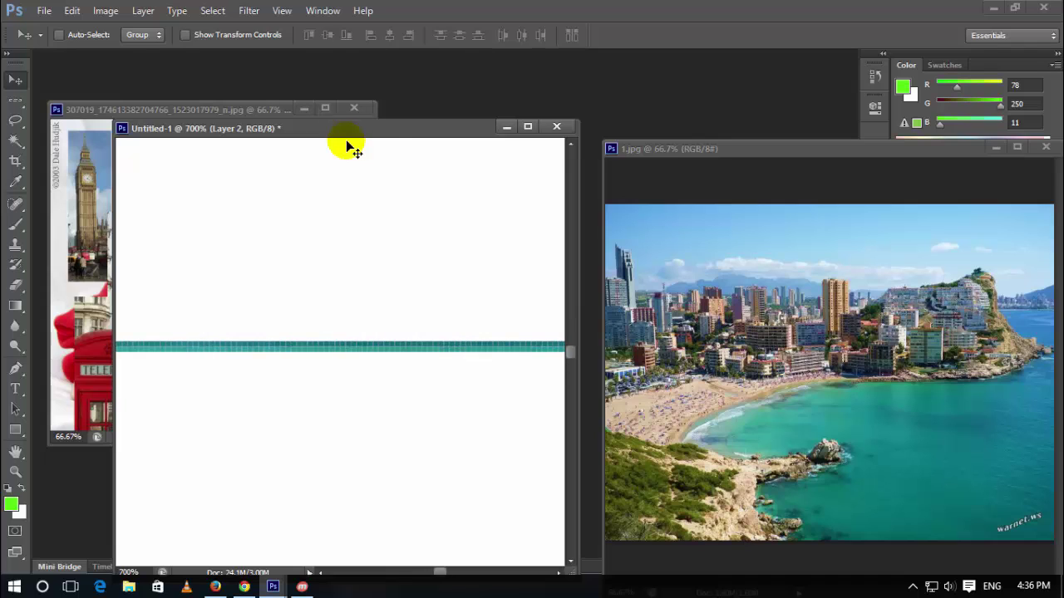
left_click_drag(896, 426, 359, 358)
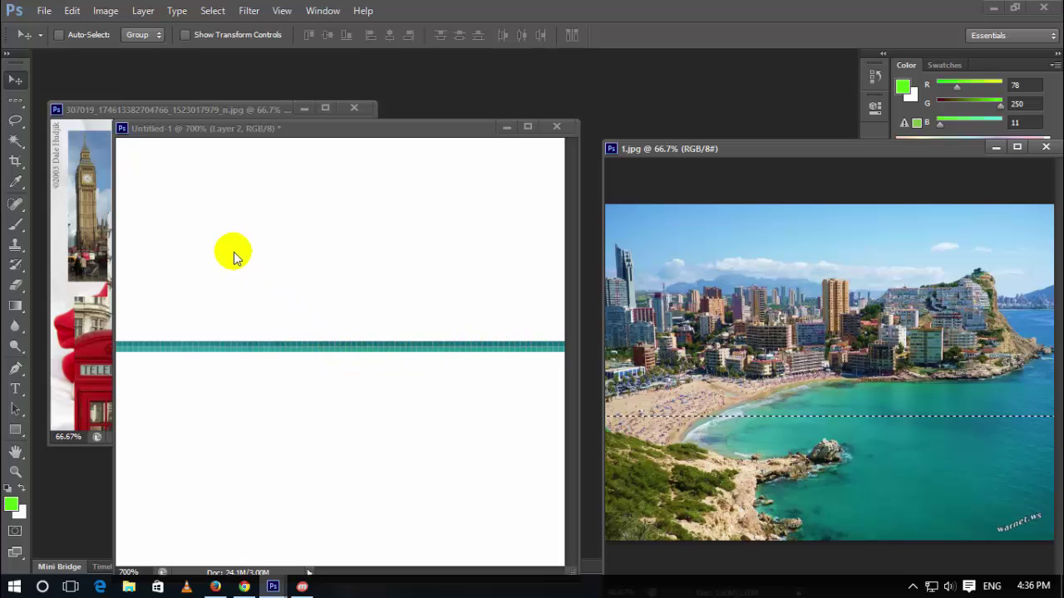
left_click(15, 102)
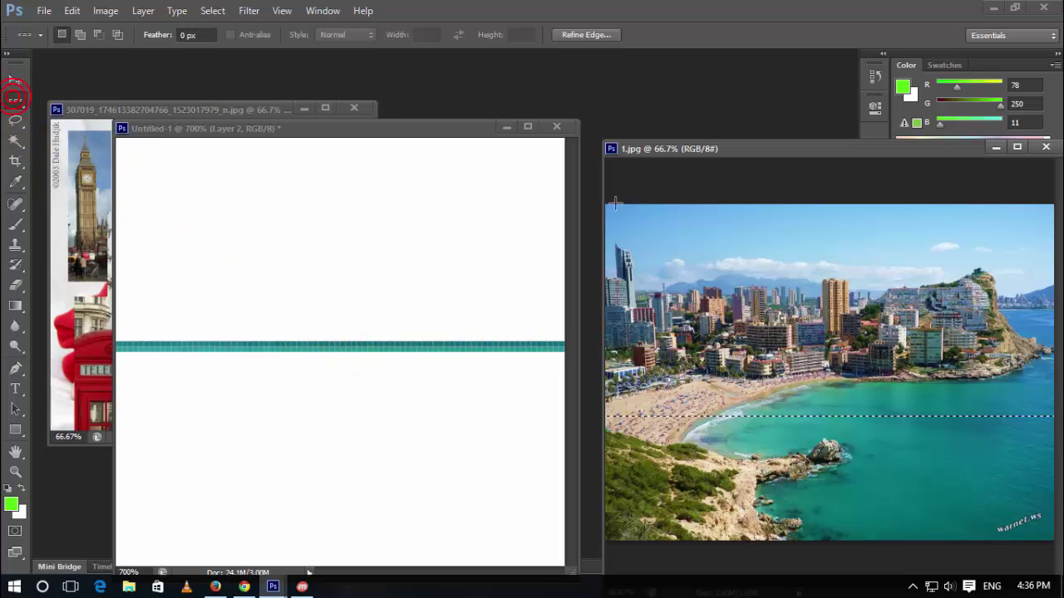
- Copy a sky row from the beach photo's top into Untitled-1, above the teal line
left_click(696, 215)
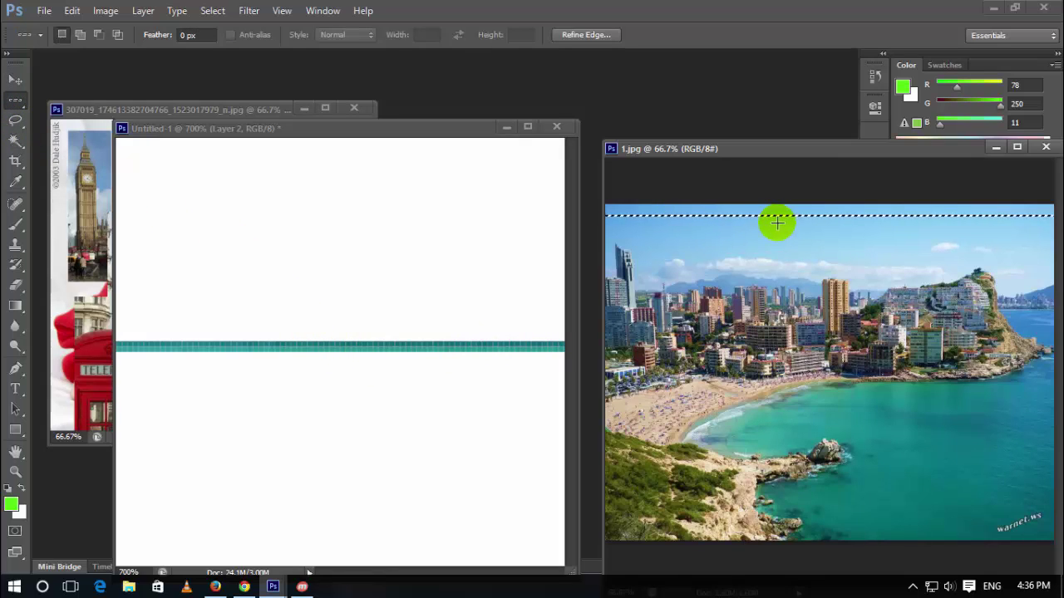
key("v")
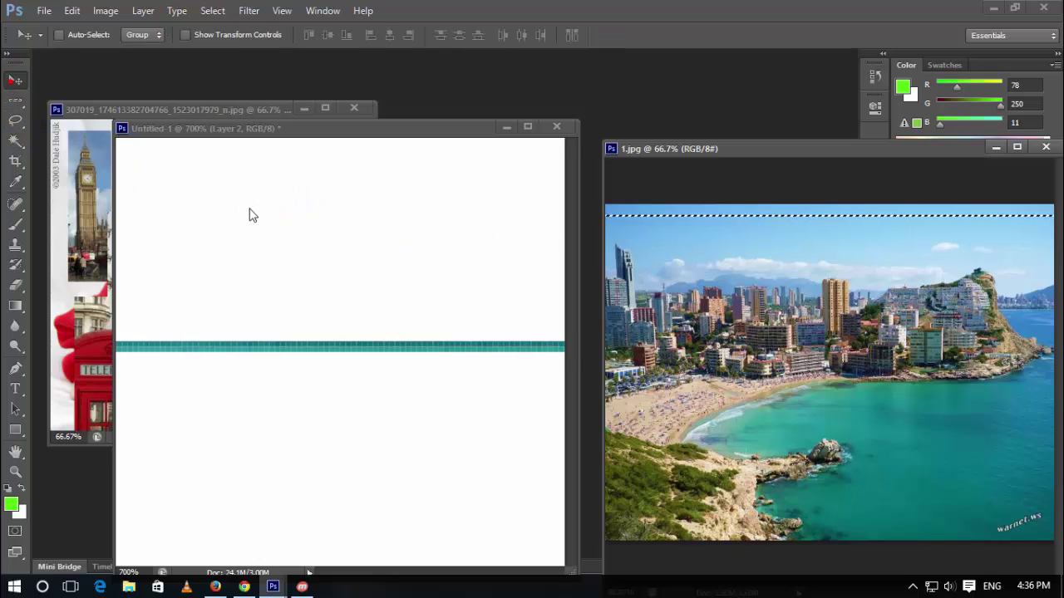
left_click(250, 209)
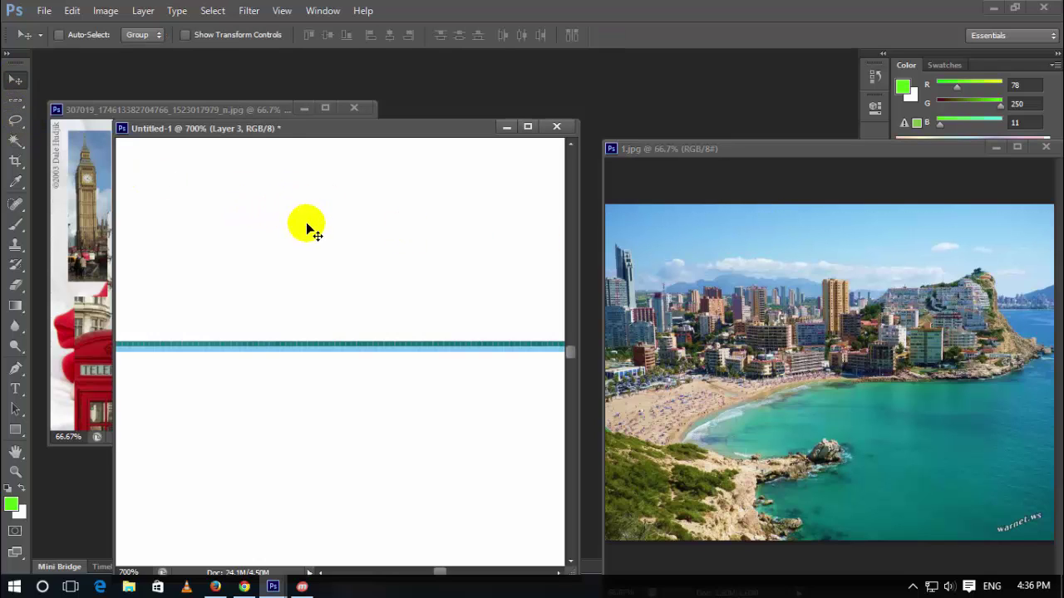
left_click_drag(334, 340, 326, 301)
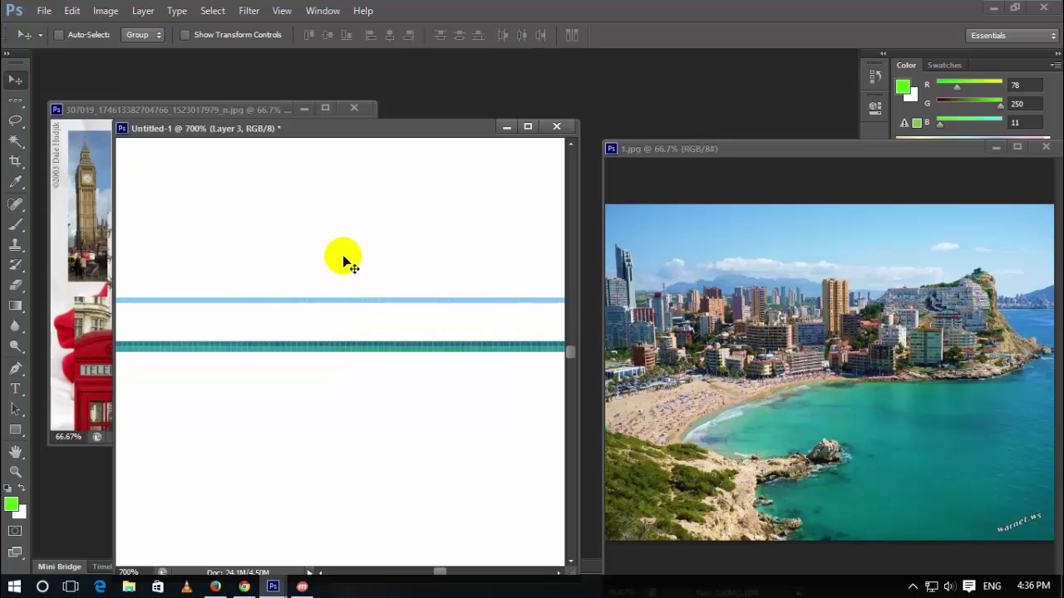
key("ctrl+minus")
key("ctrl+minus")
key("ctrl+minus")
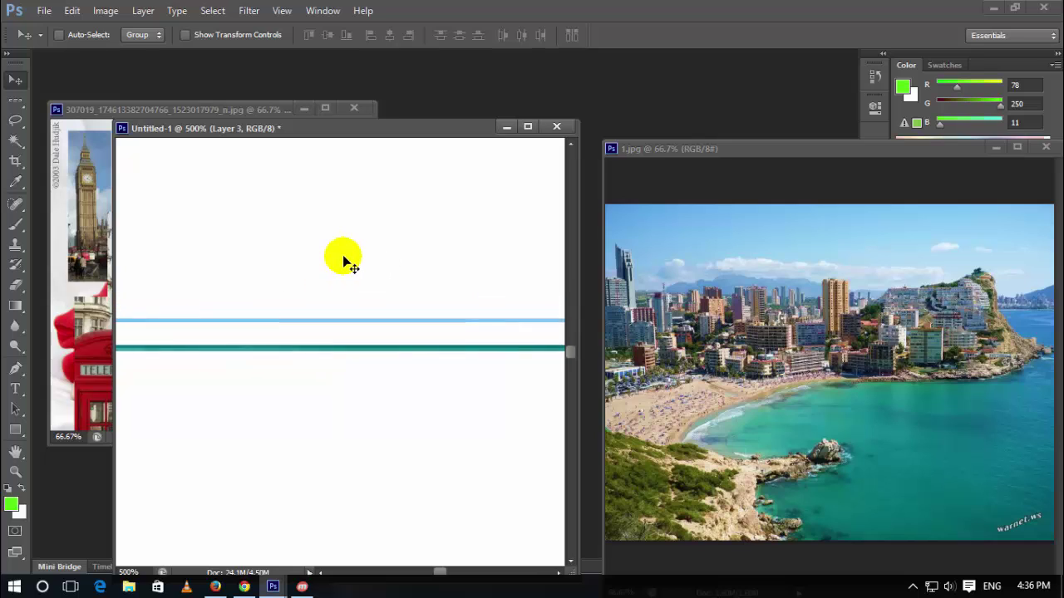
key("ctrl+minus")
key("ctrl+minus")
key("ctrl+minus")
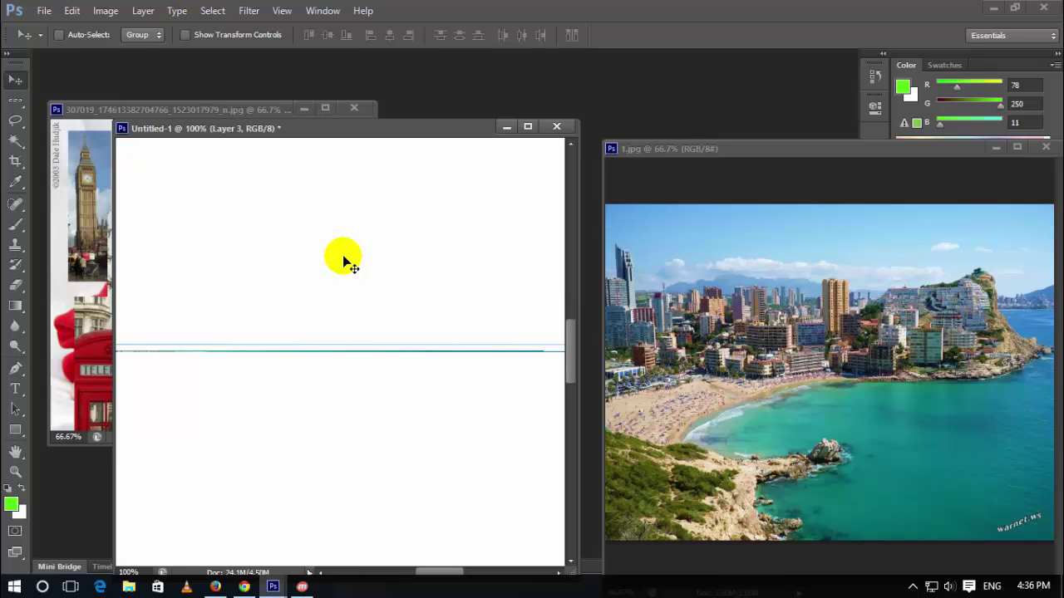
- Stretch the blue sky row to 2000% height into a wide light-blue band
key("ctrl+t")
left_click_drag(337, 344, 337, 320)
double_click(357, 332)
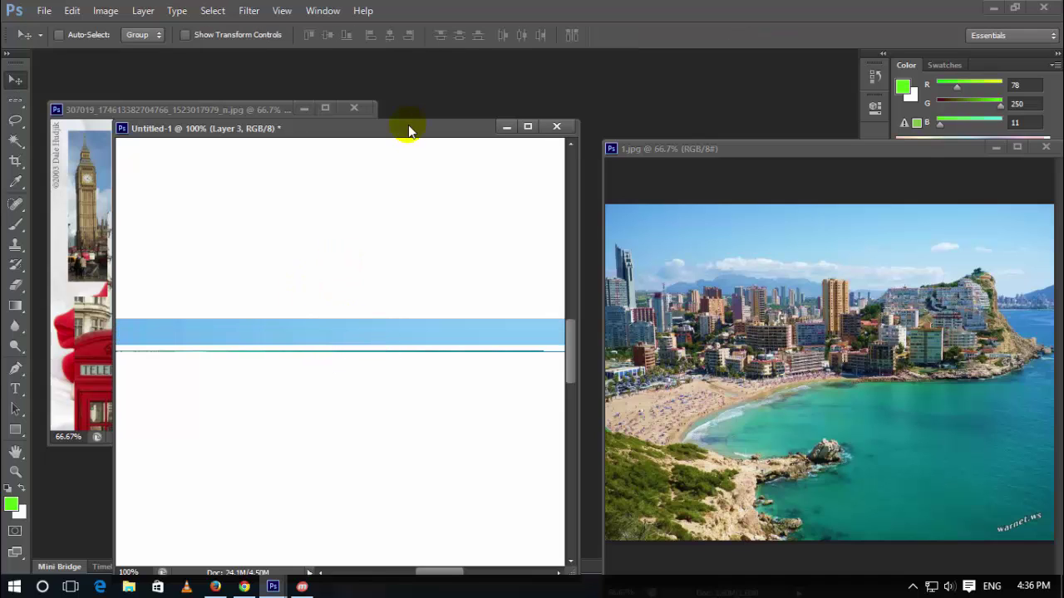
key("ctrl+minus")
key("ctrl+minus")
key("ctrl+minus")
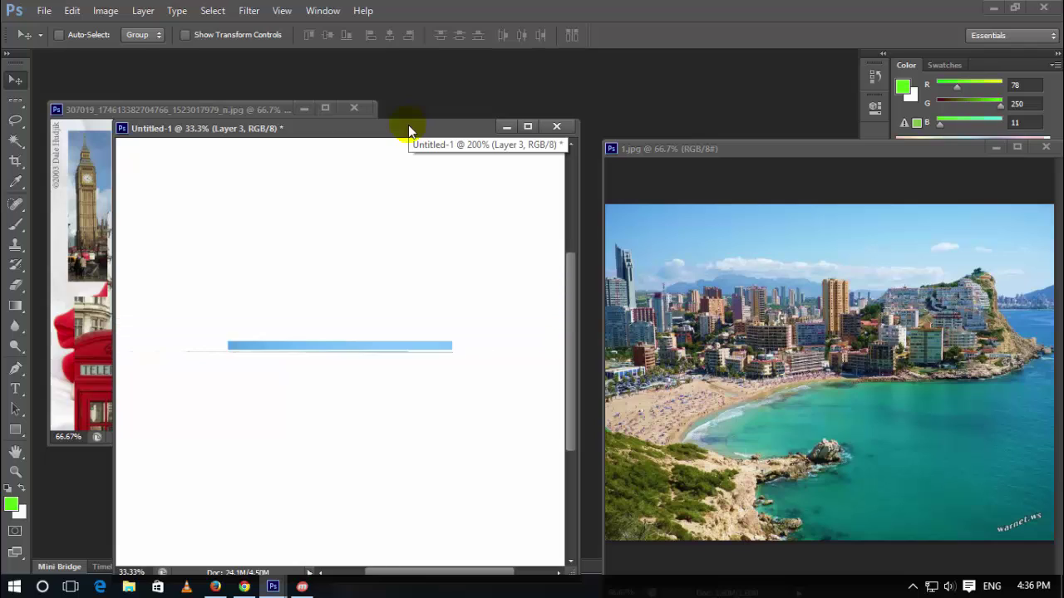
left_click(15, 101)
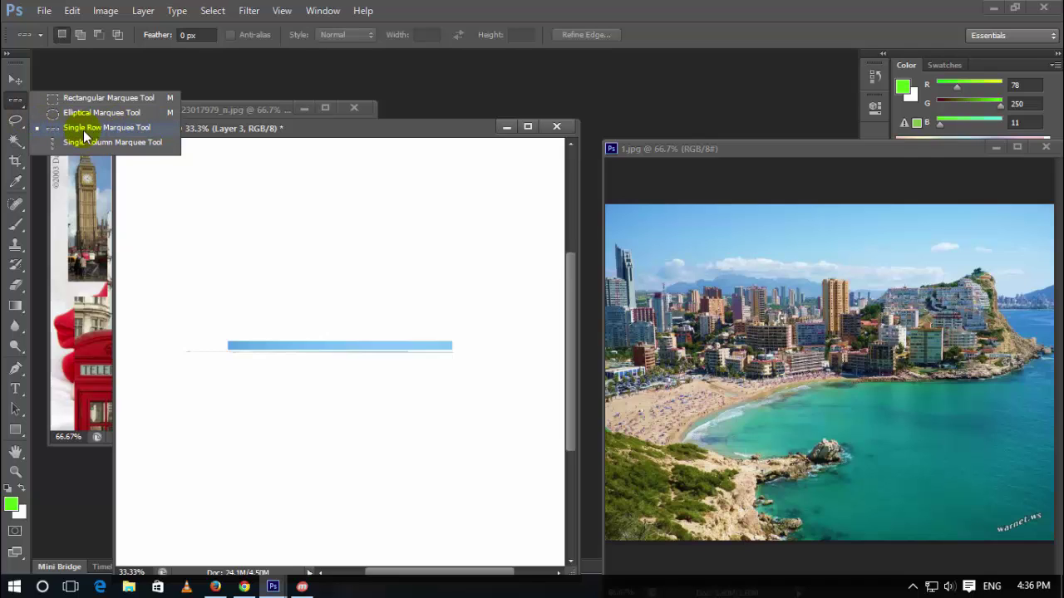
- Select four single-pixel columns through the beach photo's town and sea
left_click(93, 142)
left_click(688, 273)
left_click(796, 311)
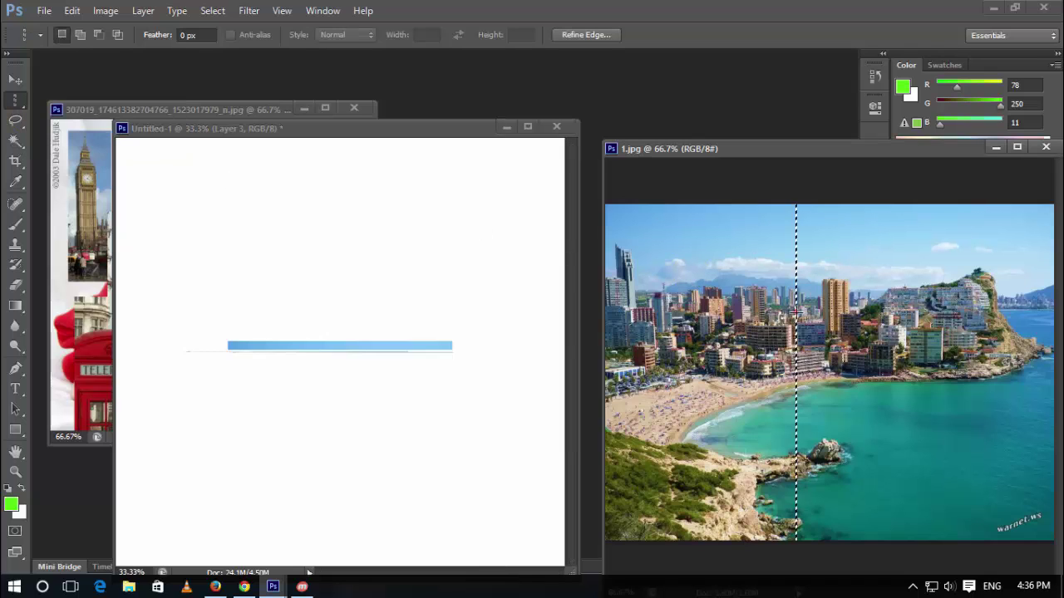
left_click(80, 35)
left_click(843, 366)
left_click(887, 345)
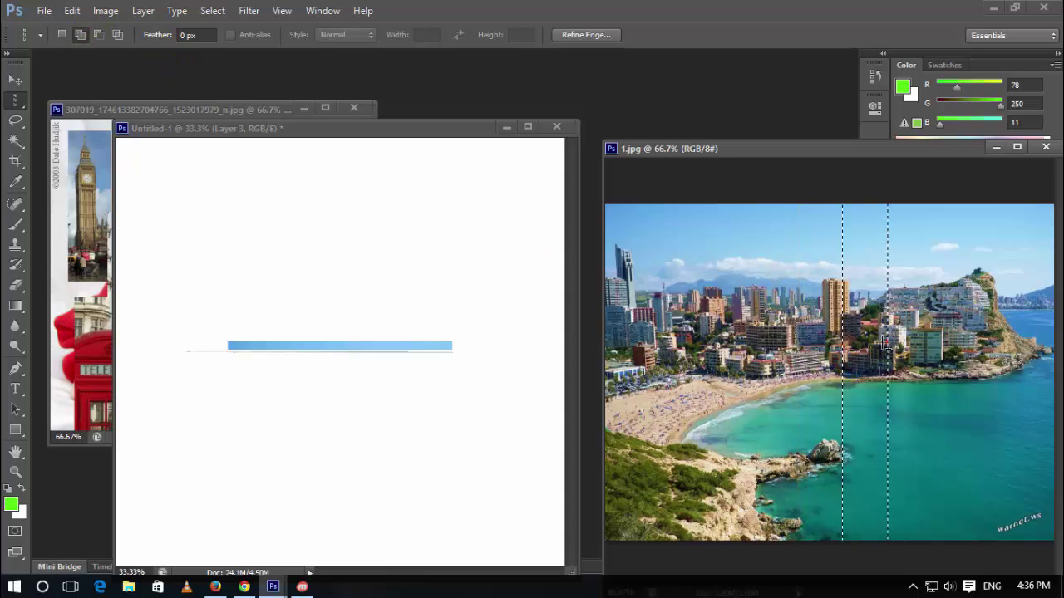
left_click(802, 349)
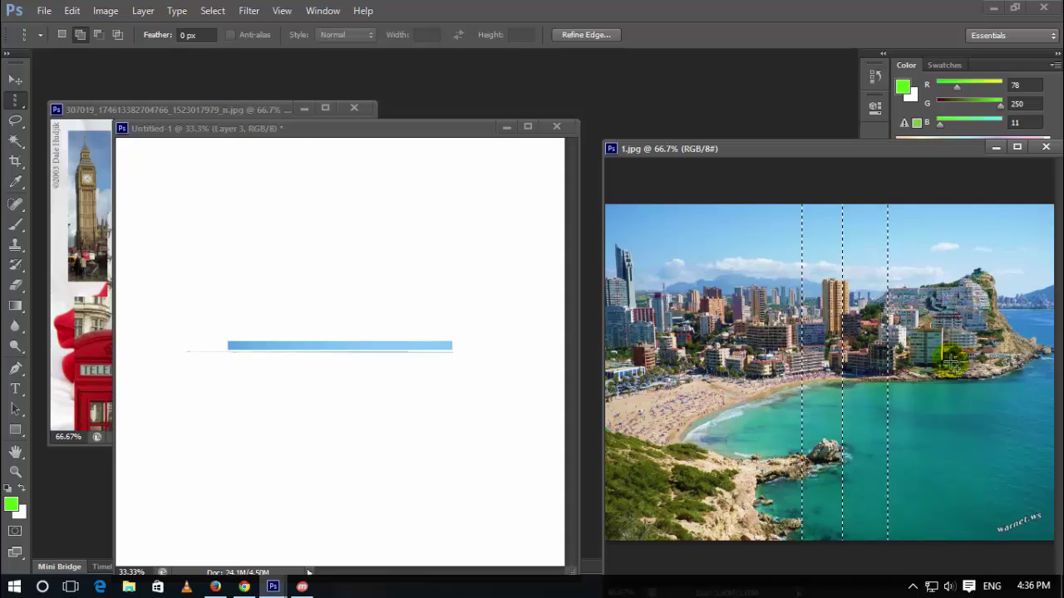
left_click(920, 344)
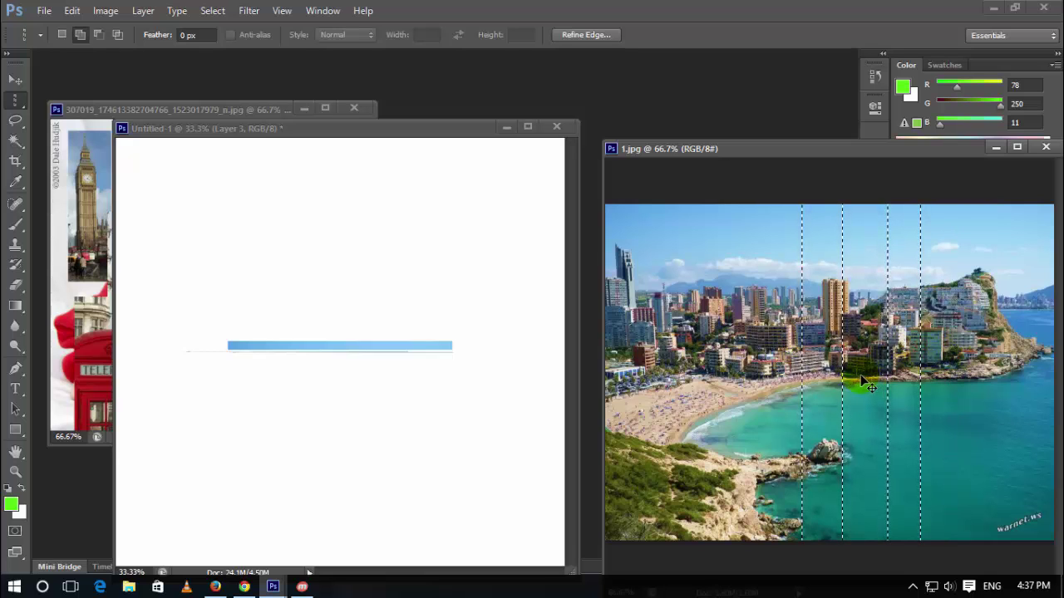
- Paste the columns into Untitled-1, stretch them wider and taller, and move them into place
left_click(15, 79)
left_click(355, 287)
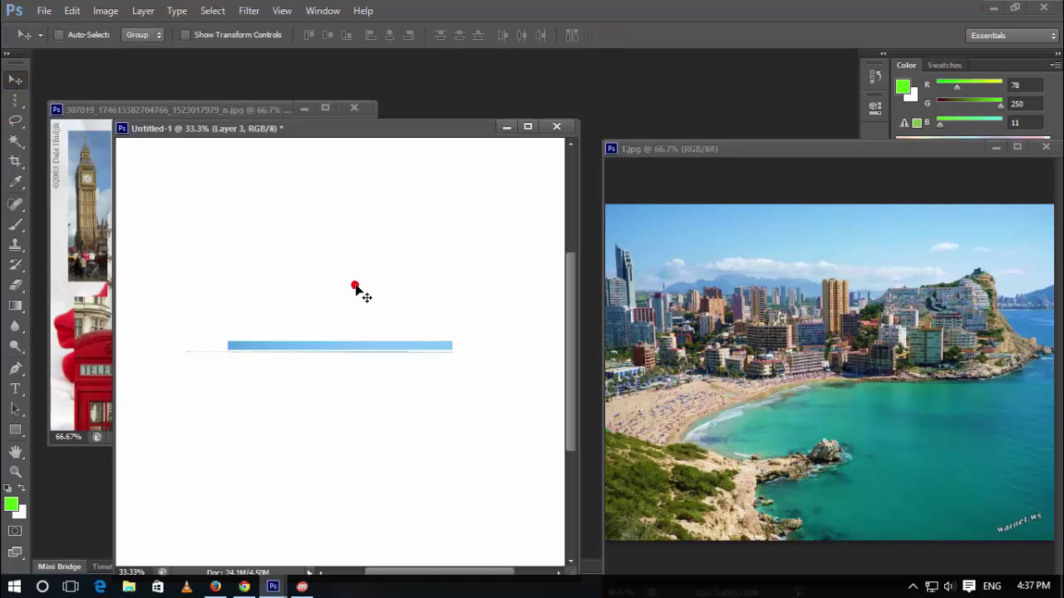
left_click_drag(355, 285, 303, 246)
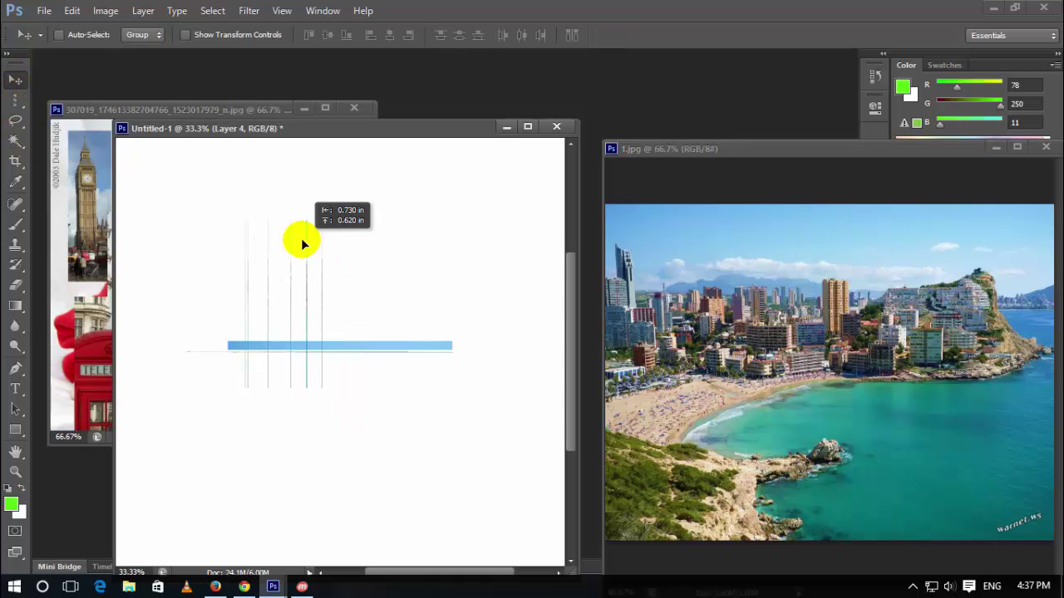
key("ctrl+t")
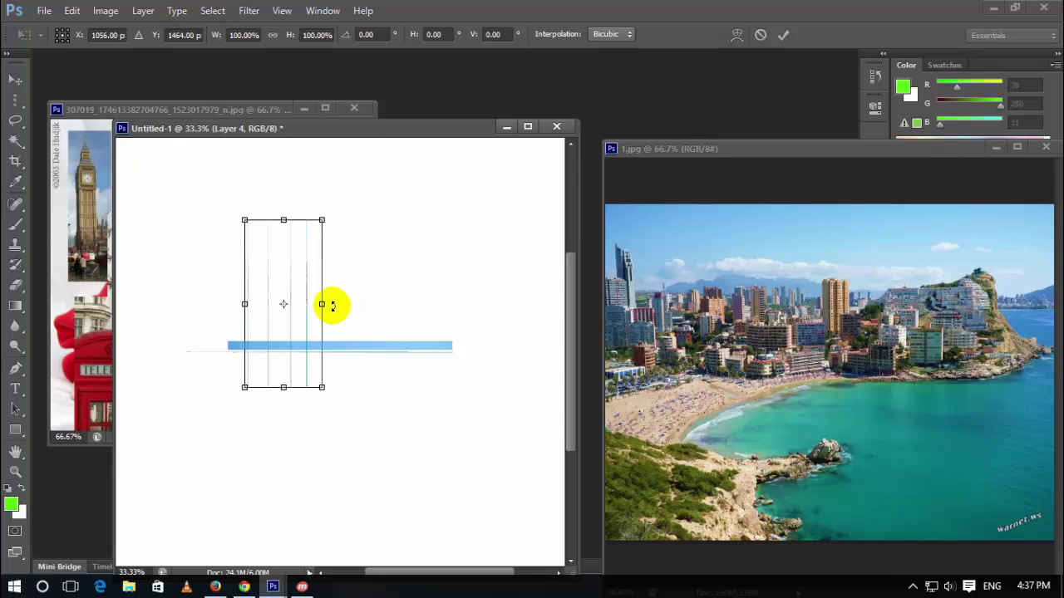
left_click_drag(322, 305, 379, 304)
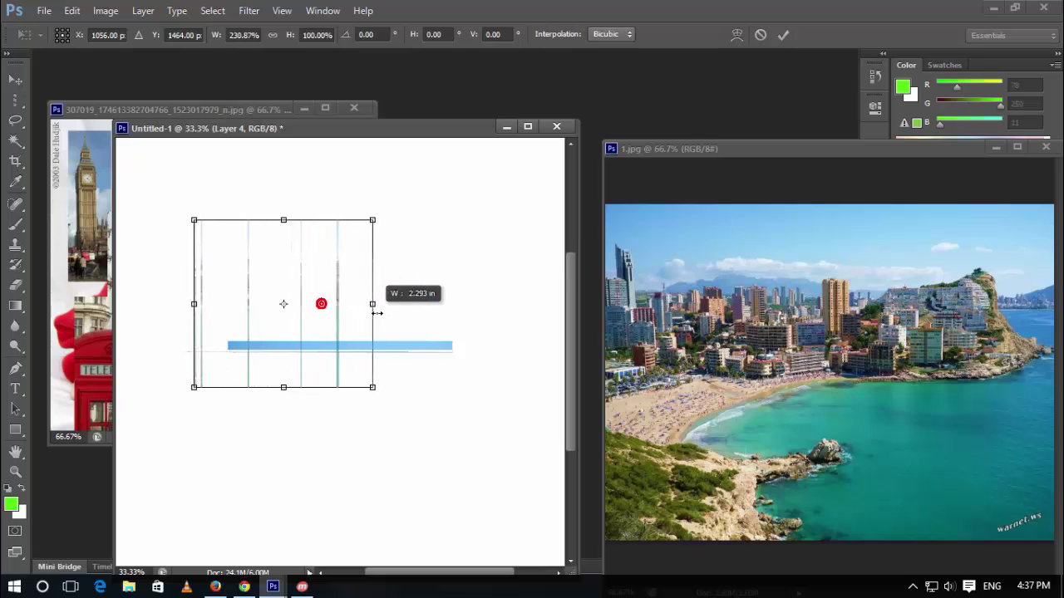
left_click_drag(283, 220, 283, 183)
double_click(301, 250)
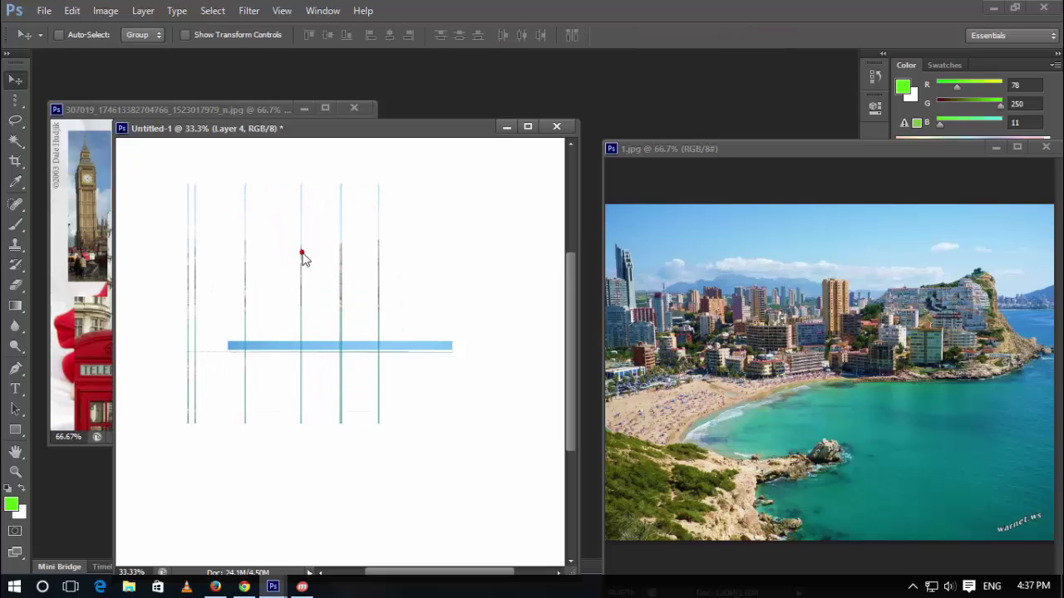
mouse_move(348, 311)
left_mouse_down()
mouse_move(372, 403)
mouse_move(349, 340)
left_mouse_up()
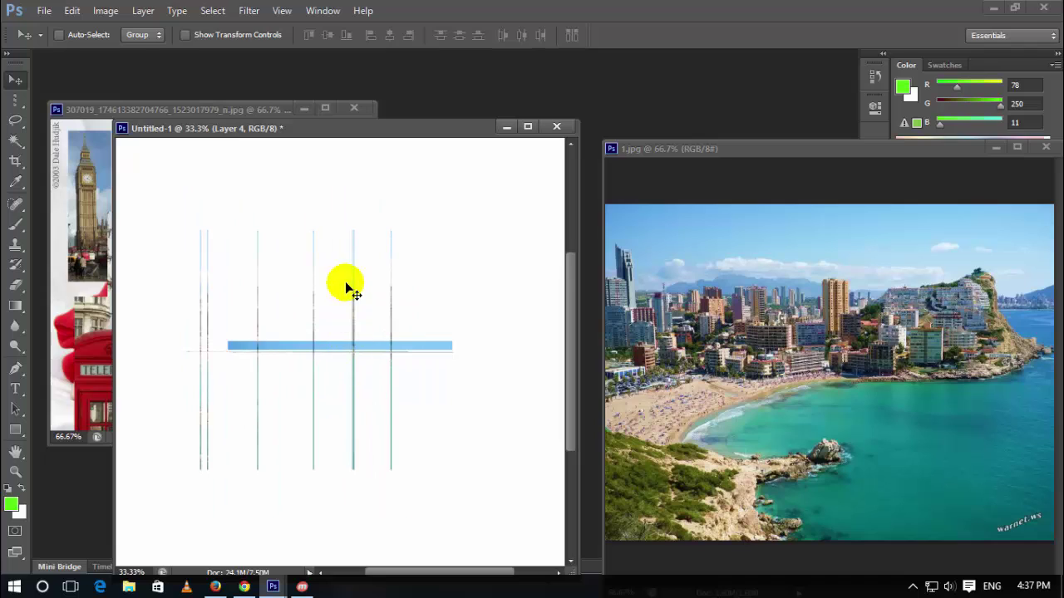
- Switch to the Elliptical Marquee, then the Move tool, then bring up Firefox's YouTube channel videos tab
left_click(15, 101)
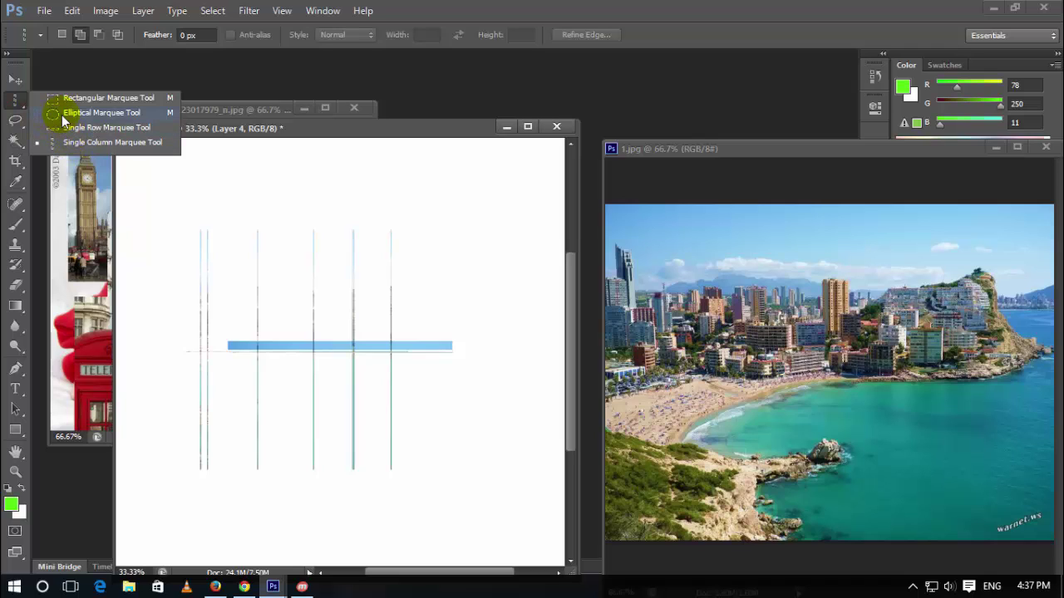
left_click(64, 115)
left_click(20, 83)
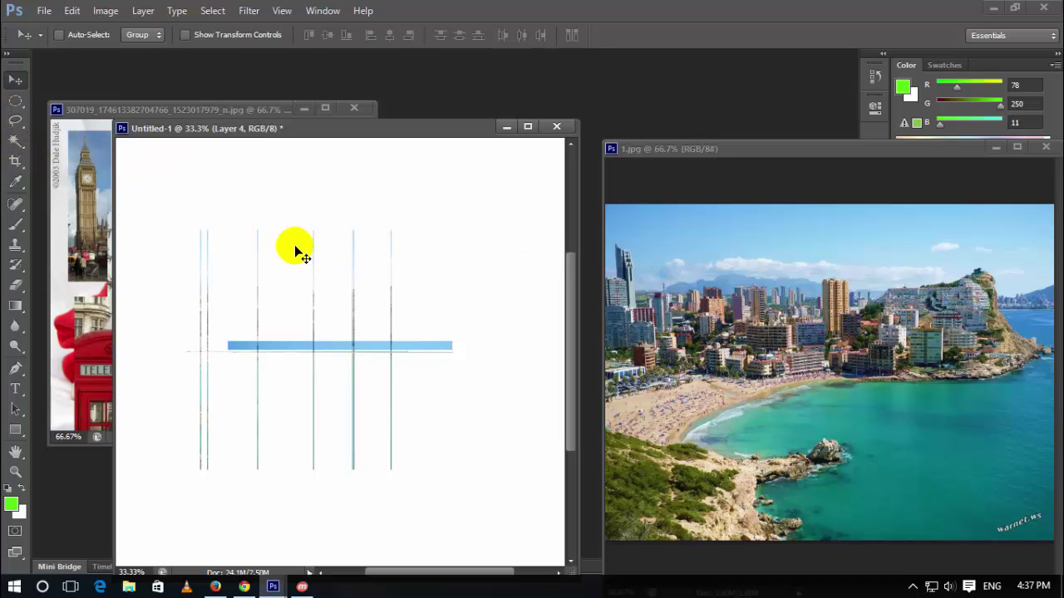
left_click(215, 587)
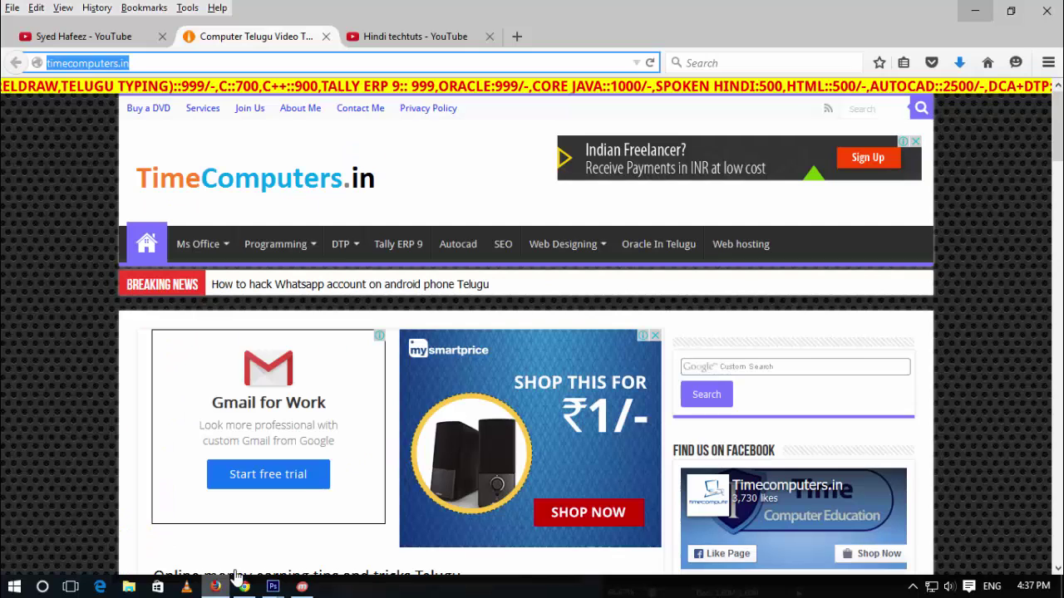
left_click(104, 42)
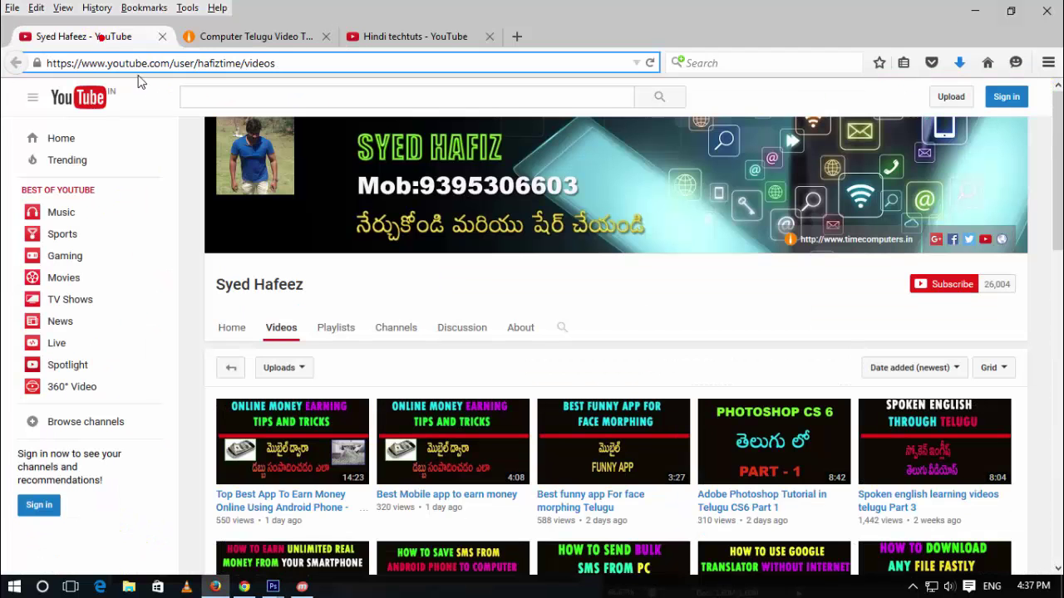